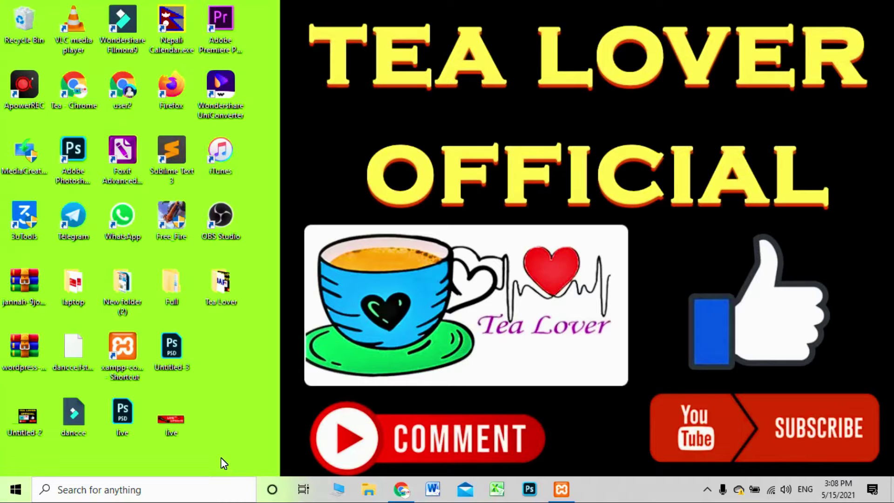
Switch to the Routine of loksewa tab and reload routineofloksewa.ml
{"action": "left_click", "coordinate": [401, 489]}
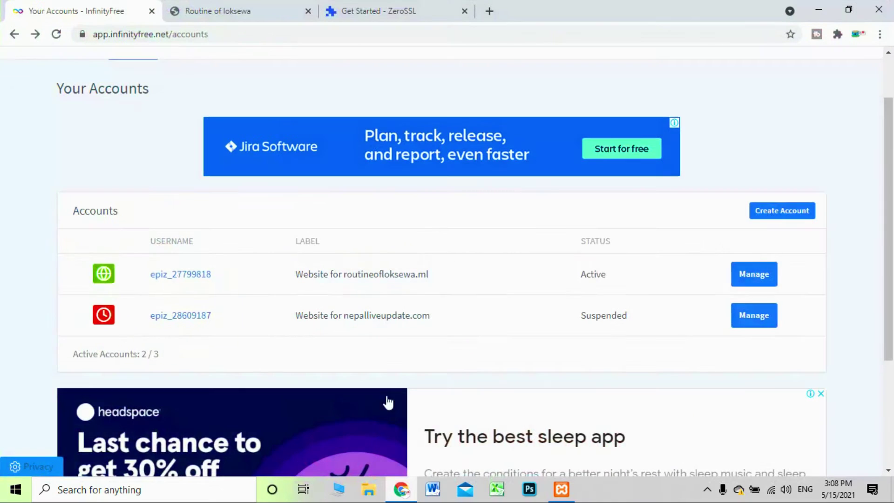
{"action": "left_click", "coordinate": [244, 8]}
{"action": "left_click", "coordinate": [57, 34]}
{"action": "left_click", "coordinate": [56, 34]}
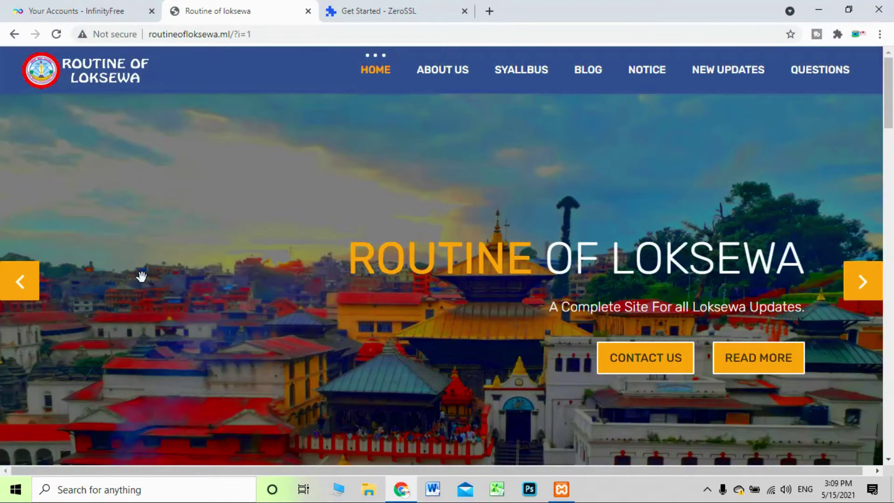
Scroll through the routineofloksewa.ml homepage, then reload it by dropping its URL onto the page
{"action": "scroll", "coordinate": [137, 276], "scroll_direction": "down", "scroll_amount": 6}
{"action": "scroll", "coordinate": [142, 282], "scroll_direction": "up", "scroll_amount": 6}
{"action": "left_click_drag", "start_coordinate": [113, 38], "coordinate": [132, 183]}
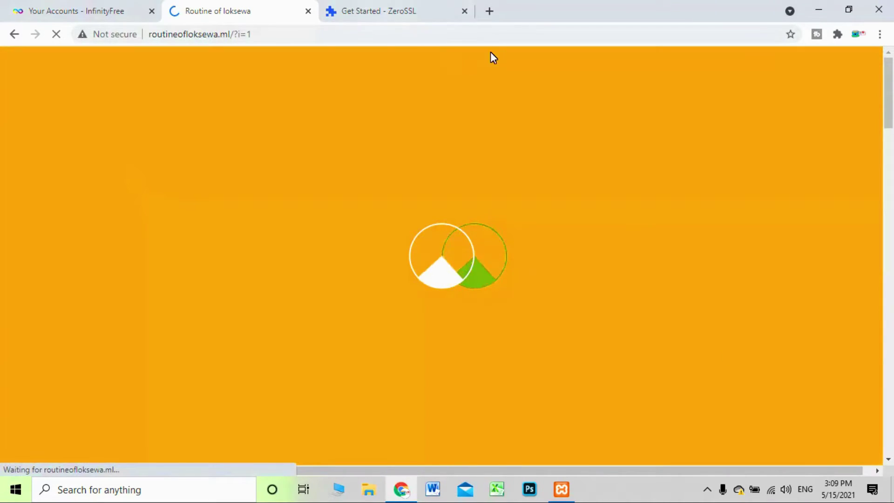
Open facebook.com and instagram.com in new tabs, then return to the ZeroSSL Get Started tab
{"action": "key", "text": "ctrl+t"}
{"action": "type", "text": "face"}
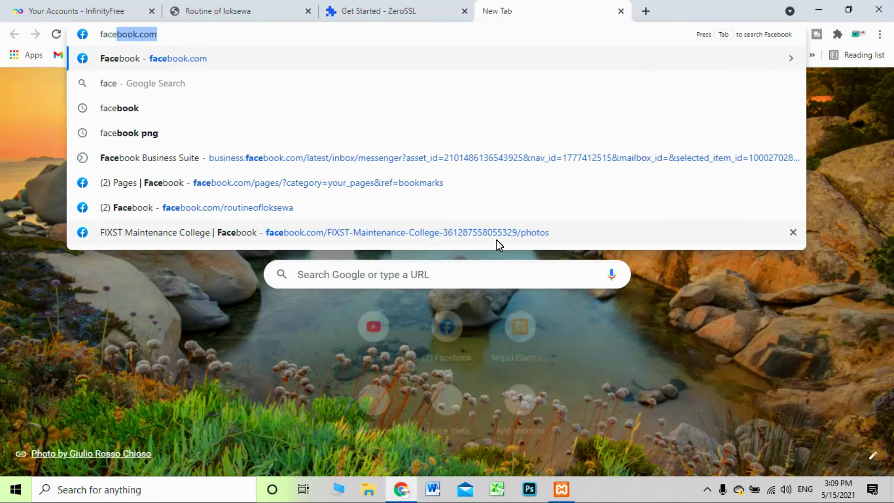
{"action": "key", "text": "Return"}
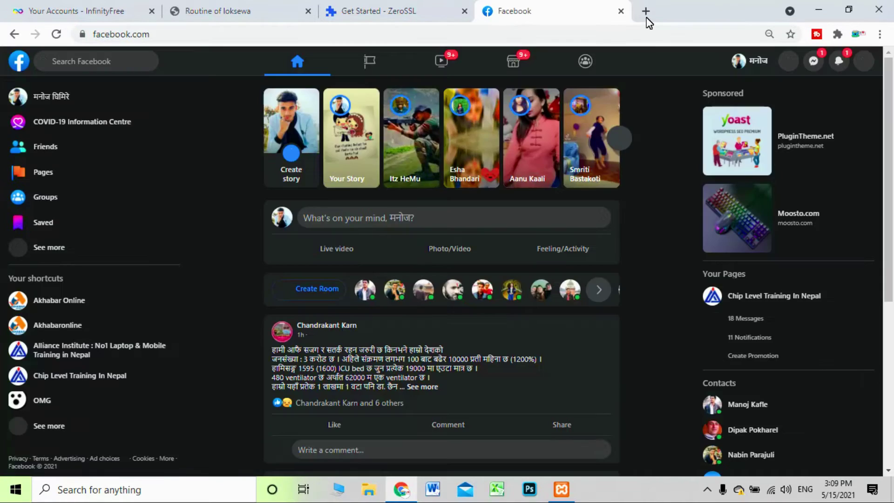
{"action": "left_click", "coordinate": [647, 17]}
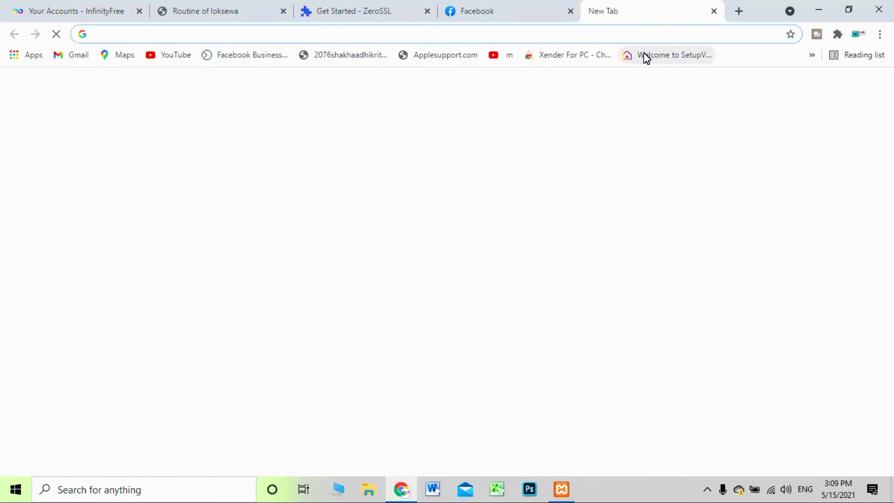
{"action": "type", "text": "ins"}
{"action": "key", "text": "Return"}
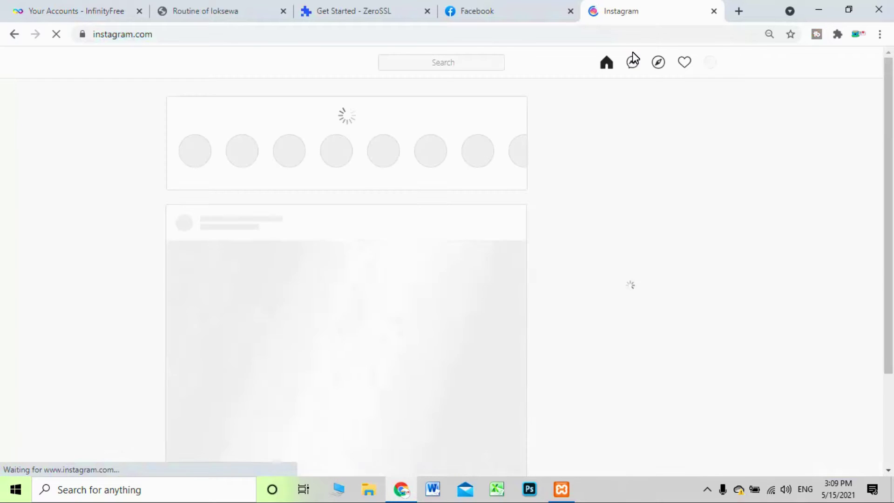
{"action": "left_click", "coordinate": [566, 6]}
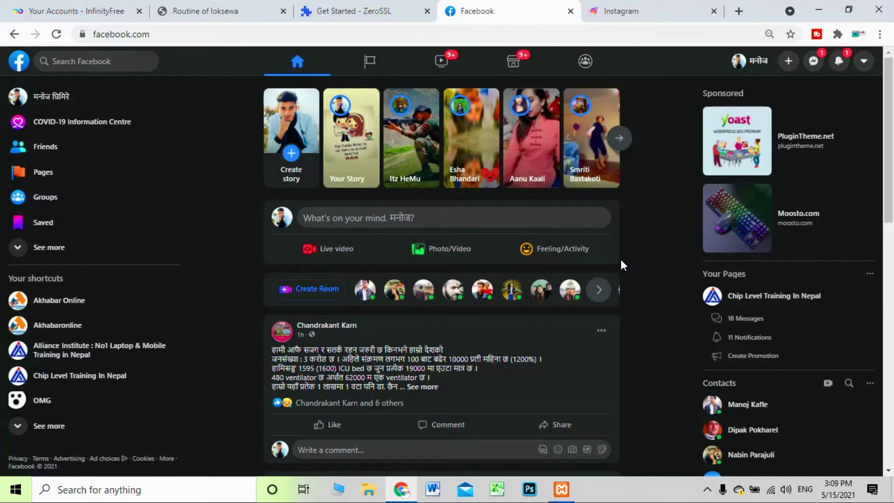
{"action": "left_click", "coordinate": [393, 7]}
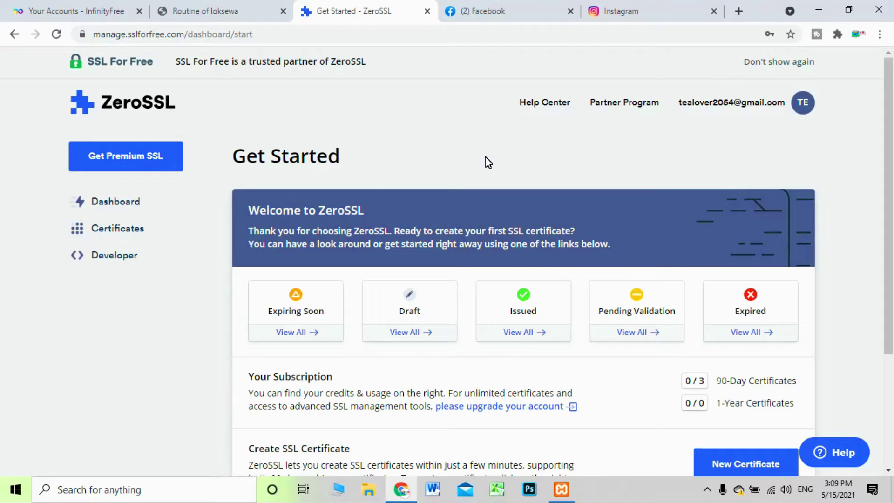
Switch back to the Routine of loksewa tab at routineofloksewa.ml
{"action": "left_click", "coordinate": [215, 12]}
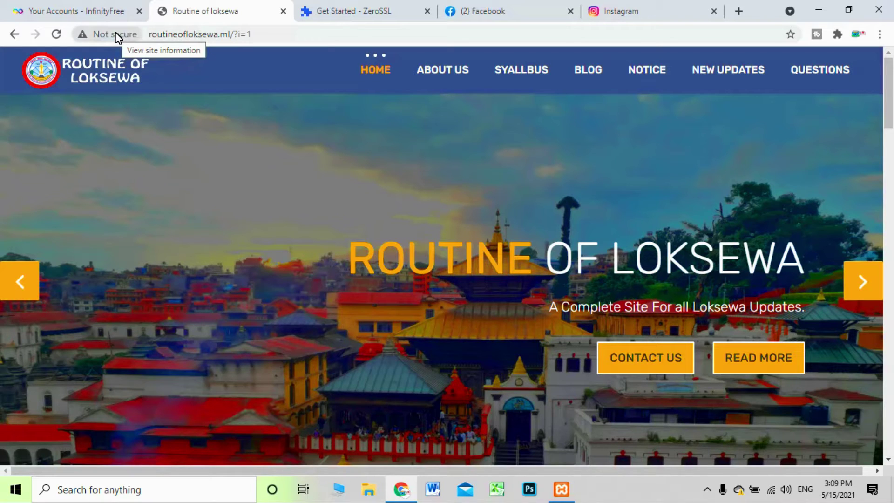
Google 'SSL certificate for domain' in a new tab and skim the results
{"action": "left_click", "coordinate": [740, 10]}
{"action": "type", "text": "ssl"}
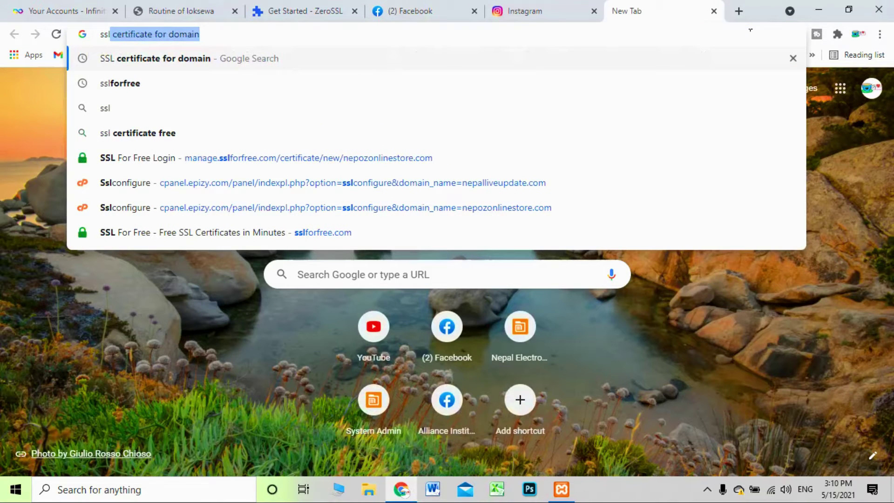
{"action": "key", "text": "Return"}
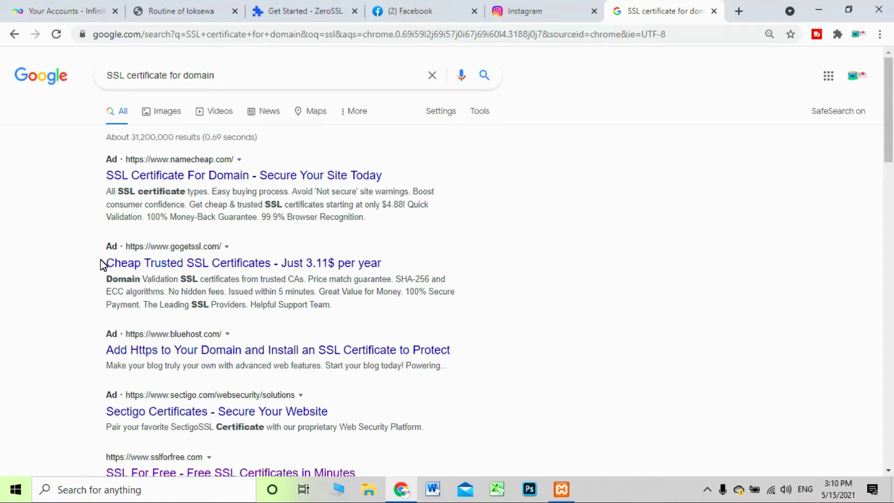
{"action": "left_click_drag", "start_coordinate": [65, 253], "coordinate": [142, 266]}
{"action": "left_click", "coordinate": [521, 252]}
Replace the query with 'ssl for free' and search again
{"action": "left_click", "coordinate": [297, 11]}
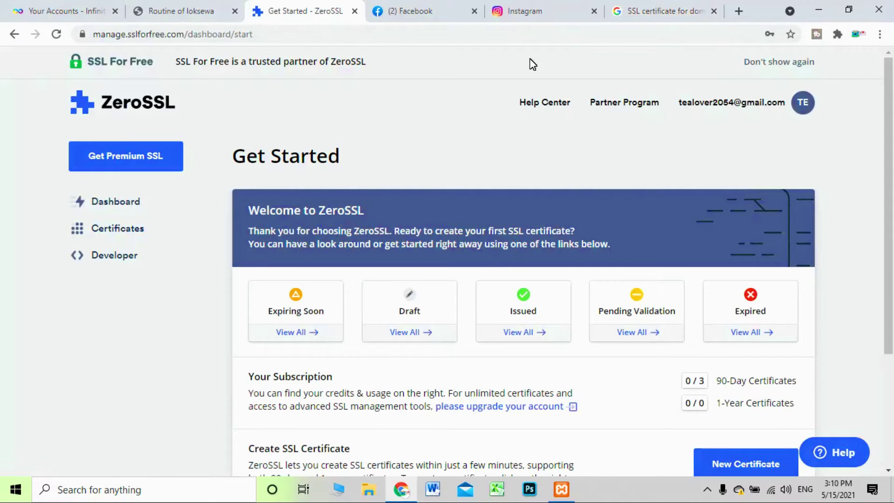
{"action": "left_click", "coordinate": [673, 10]}
{"action": "triple_click", "coordinate": [256, 74]}
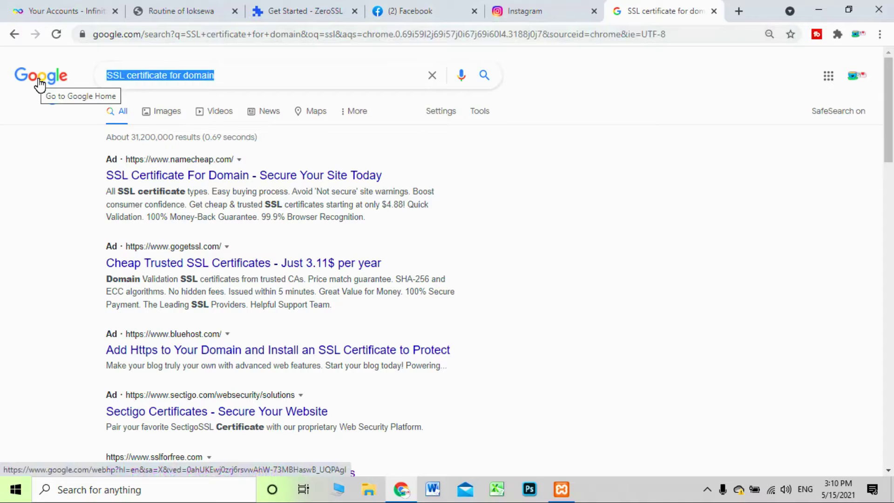
{"action": "type", "text": "ssl for free"}
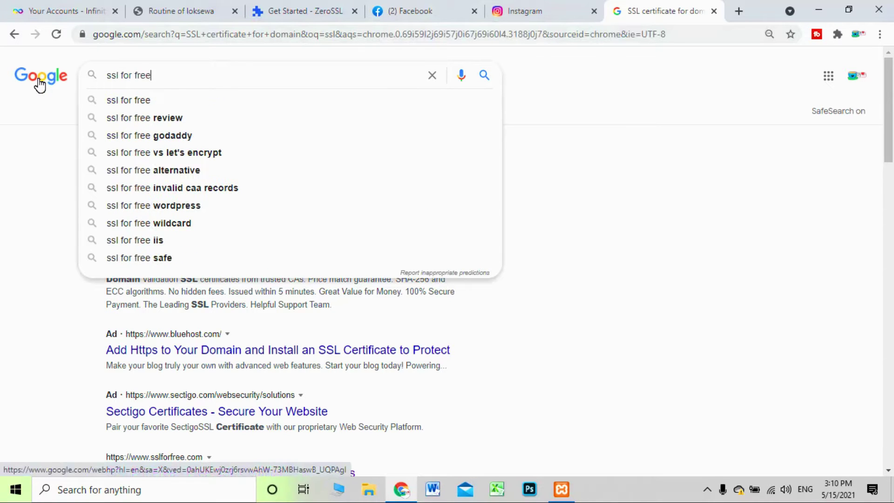
{"action": "key", "text": "Return"}
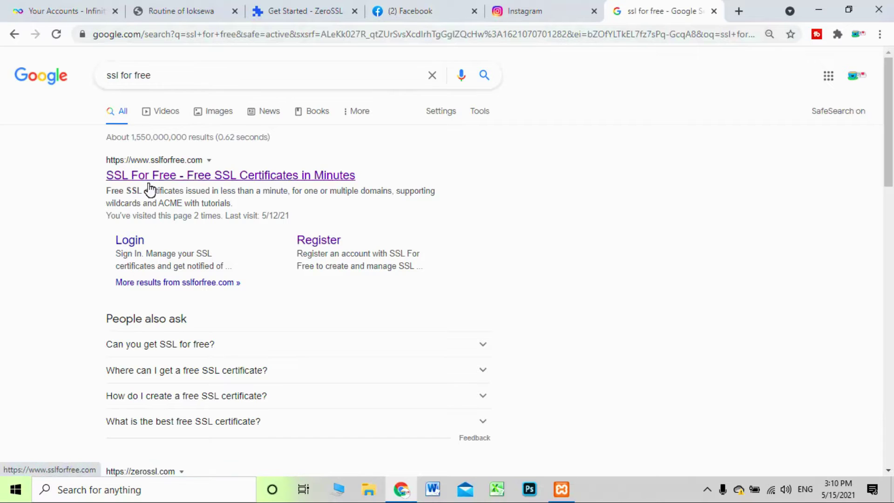
Open sslforfree.com and select the routineofloksewa.ml domain in the site's address bar
{"action": "left_click", "coordinate": [185, 177]}
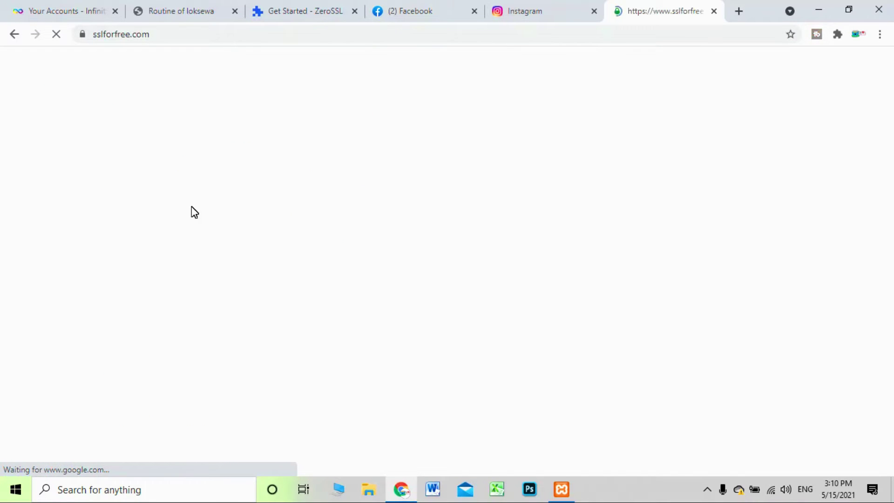
{"action": "left_click", "coordinate": [360, 231]}
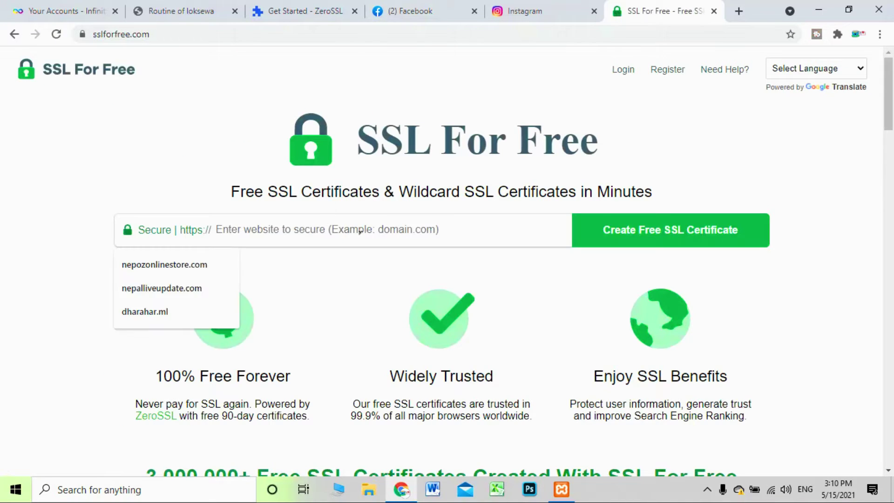
{"action": "left_click", "coordinate": [213, 10]}
{"action": "left_click", "coordinate": [225, 37]}
{"action": "left_click", "coordinate": [230, 36]}
{"action": "left_click_drag", "start_coordinate": [231, 37], "coordinate": [139, 35]}
{"action": "key", "text": "ctrl+c"}
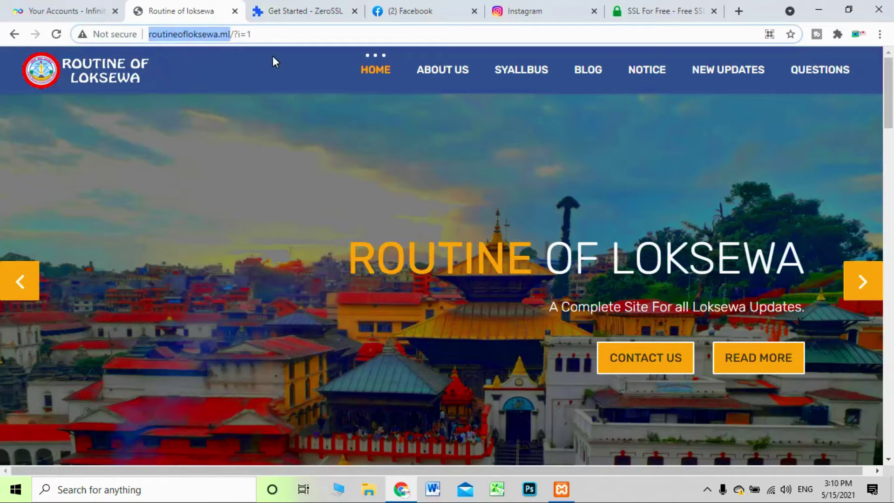
Paste routineofloksewa.ml into SSL For Free's website-to-secure field
{"action": "left_click", "coordinate": [661, 11]}
{"action": "left_click", "coordinate": [278, 232]}
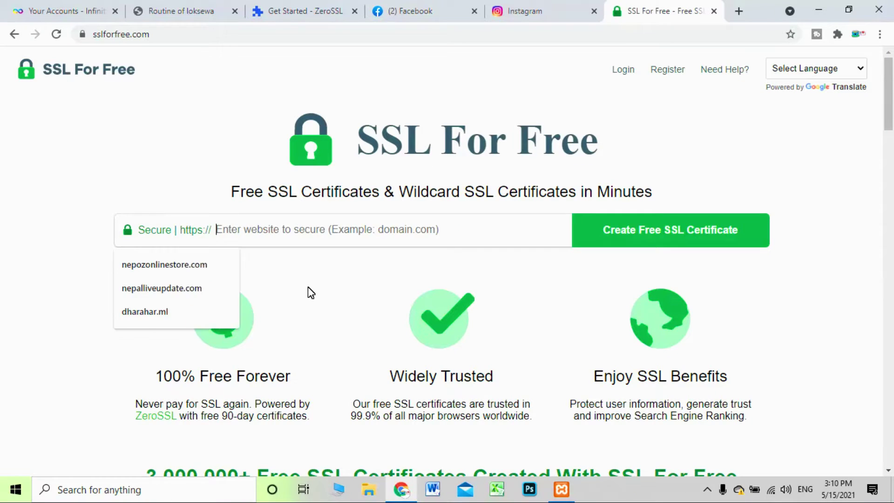
{"action": "key", "text": "ctrl+v"}
Create a free SSL certificate for routineofloksewa.ml, view the ZeroSSL dashboard, then return to InfinityFree
{"action": "left_click", "coordinate": [673, 238]}
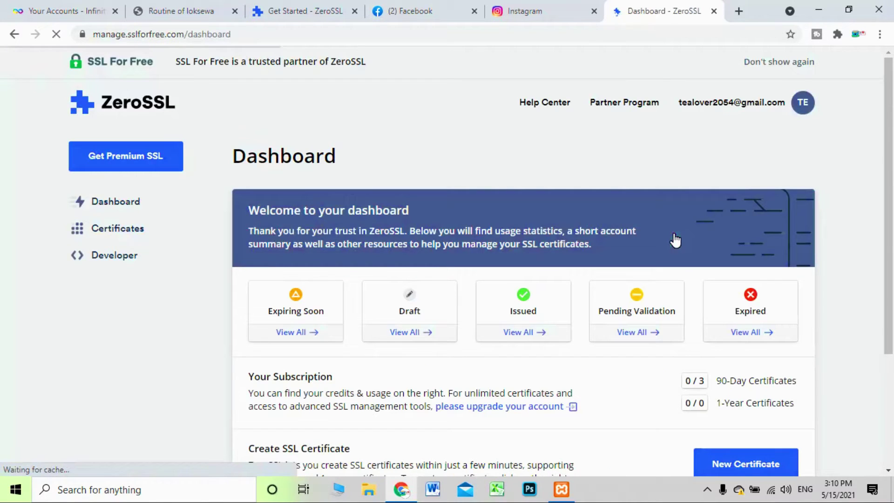
{"action": "scroll", "coordinate": [666, 246], "scroll_direction": "down", "scroll_amount": 3}
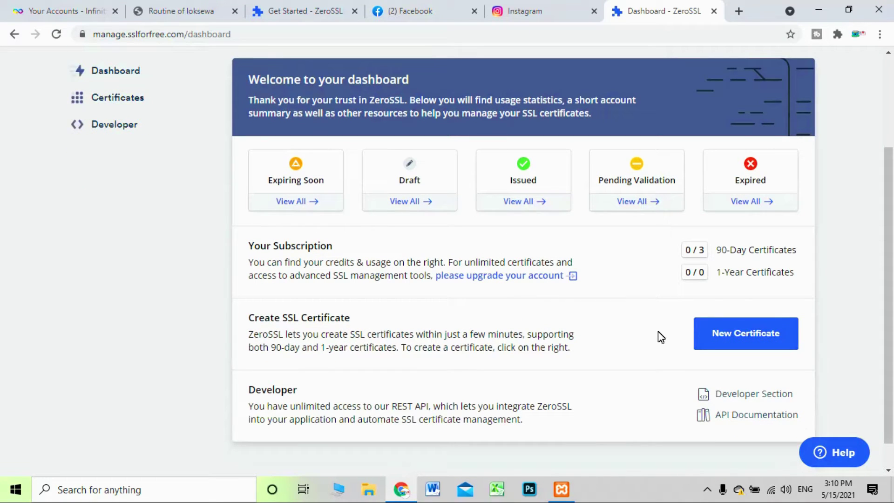
{"action": "scroll", "coordinate": [653, 339], "scroll_direction": "up", "scroll_amount": 3}
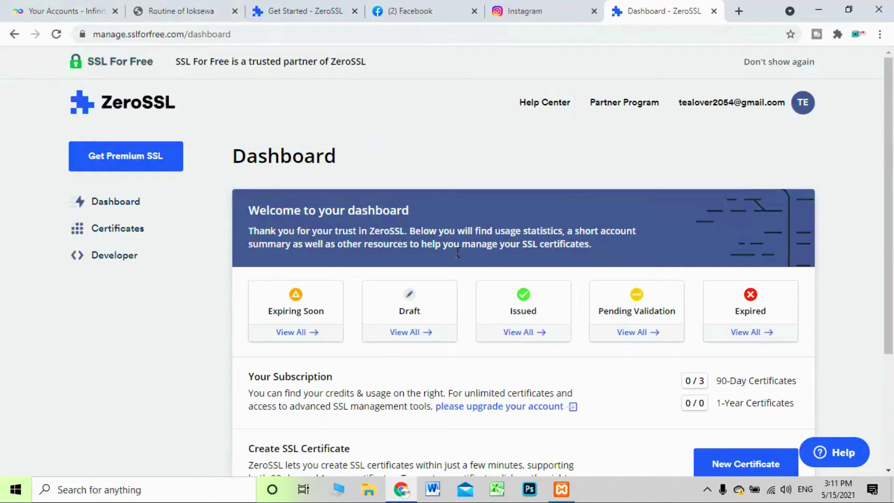
{"action": "key", "text": "ctrl+Tab"}
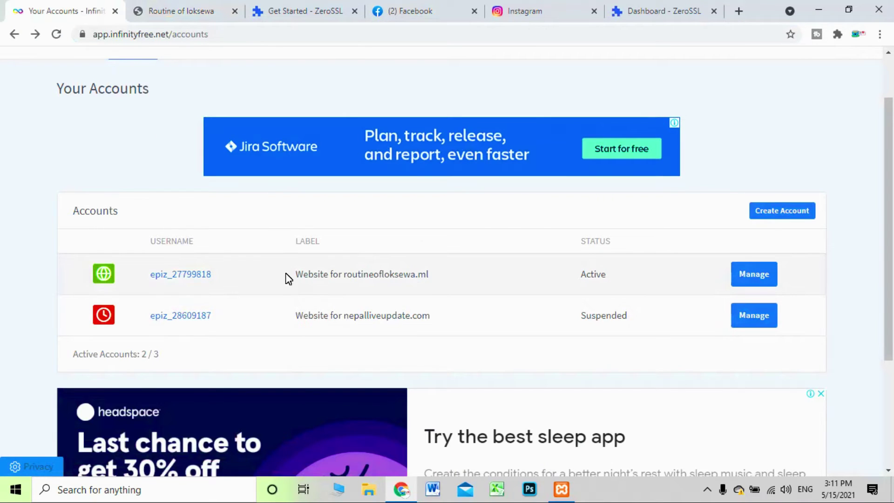
Copy the routineofloksewa.ml account label from InfinityFree's Your Accounts list
{"action": "left_click_drag", "start_coordinate": [287, 278], "coordinate": [459, 278]}
{"action": "key", "text": "ctrl+c"}
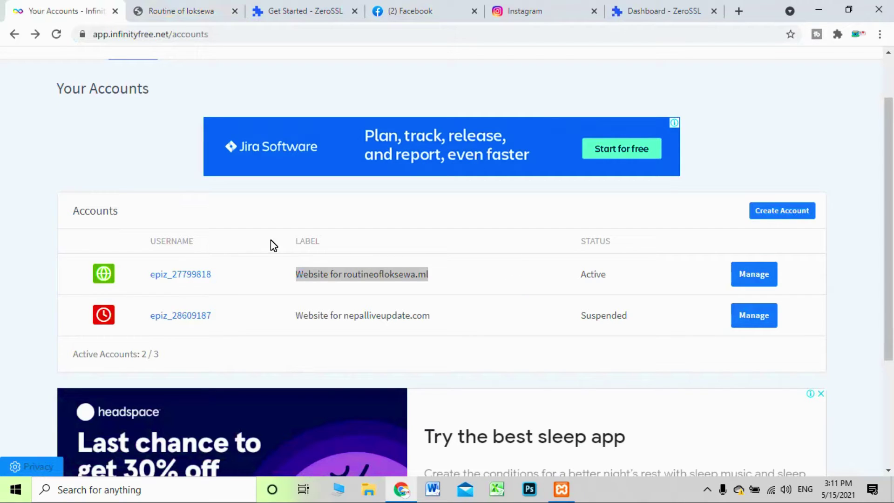
{"action": "scroll", "coordinate": [429, 289], "scroll_direction": "up", "scroll_amount": 2}
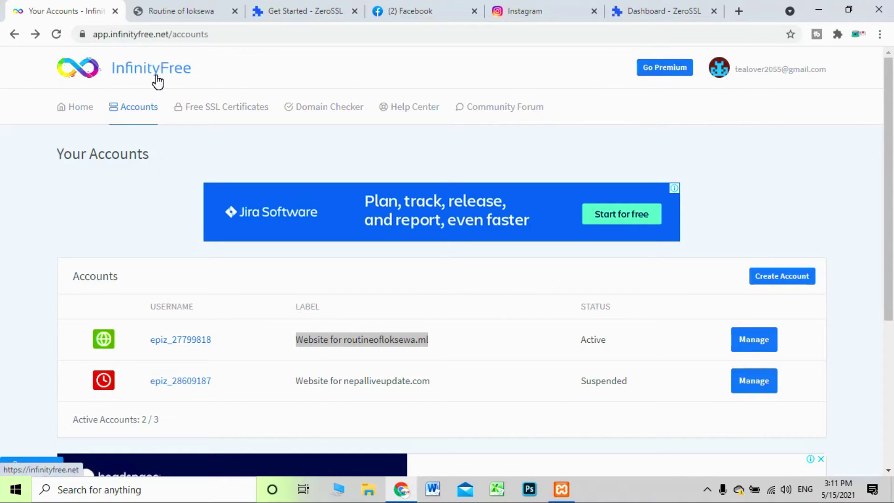
Open the routineofloksewa.ml hosting account and launch its Control Panel in a new tab
{"action": "left_click", "coordinate": [760, 343]}
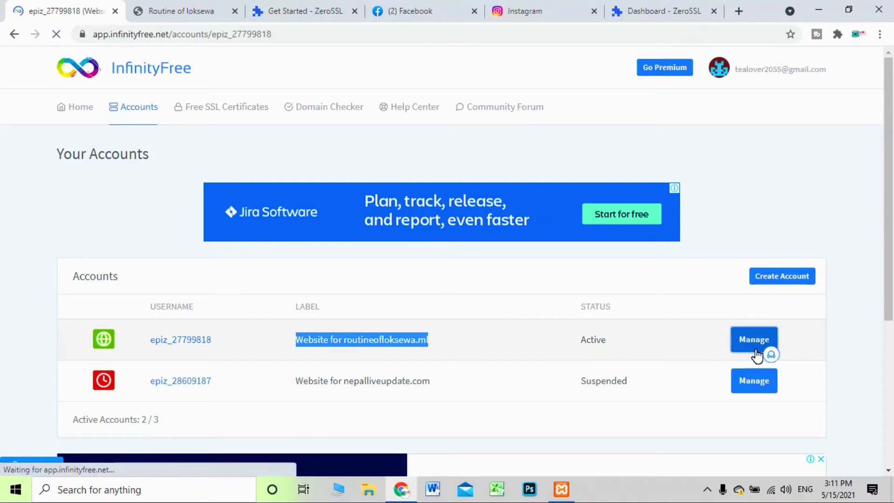
{"action": "scroll", "coordinate": [462, 294], "scroll_direction": "down", "scroll_amount": 1}
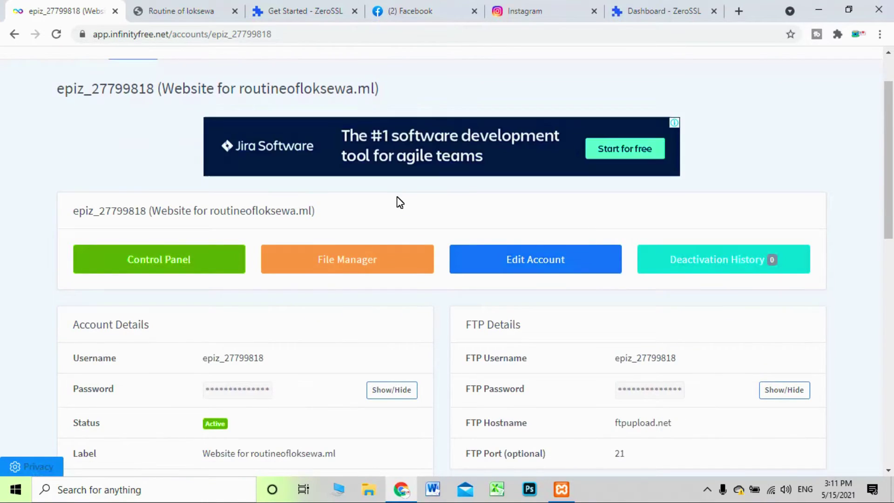
{"action": "scroll", "coordinate": [5, 180], "scroll_direction": "down", "scroll_amount": 1}
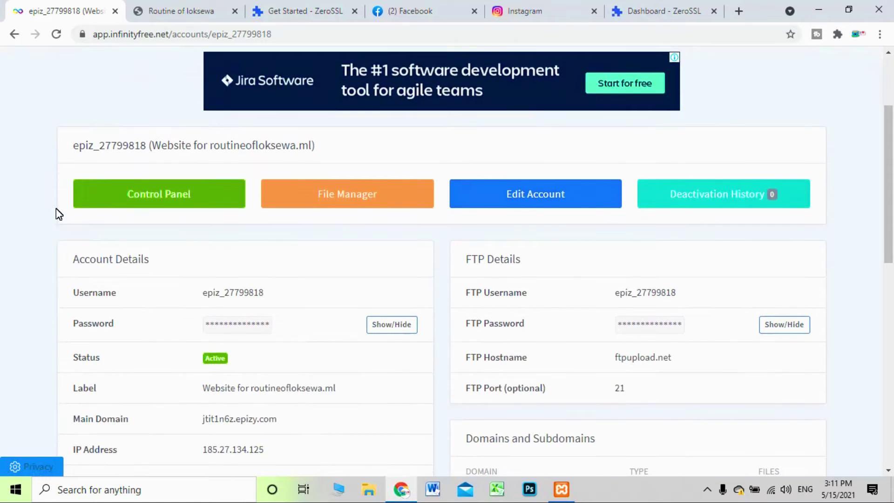
{"action": "left_click_drag", "start_coordinate": [336, 201], "coordinate": [529, 222]}
{"action": "left_click", "coordinate": [515, 194]}
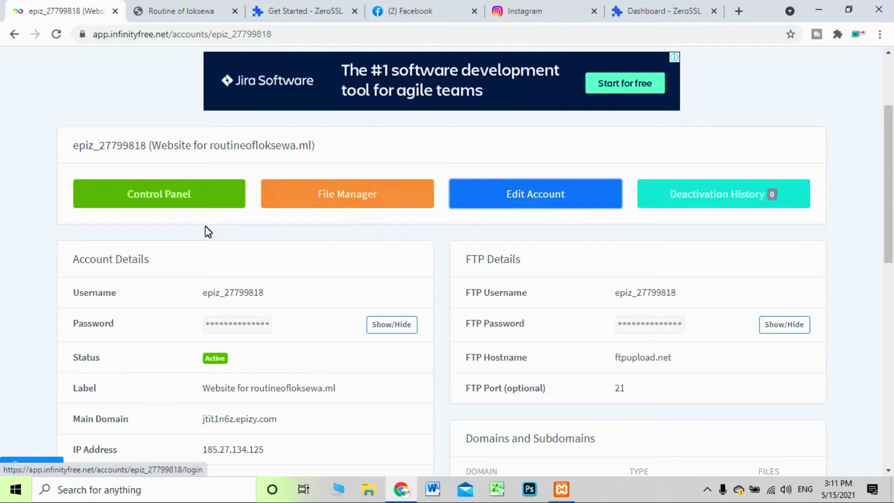
{"action": "left_click", "coordinate": [191, 201]}
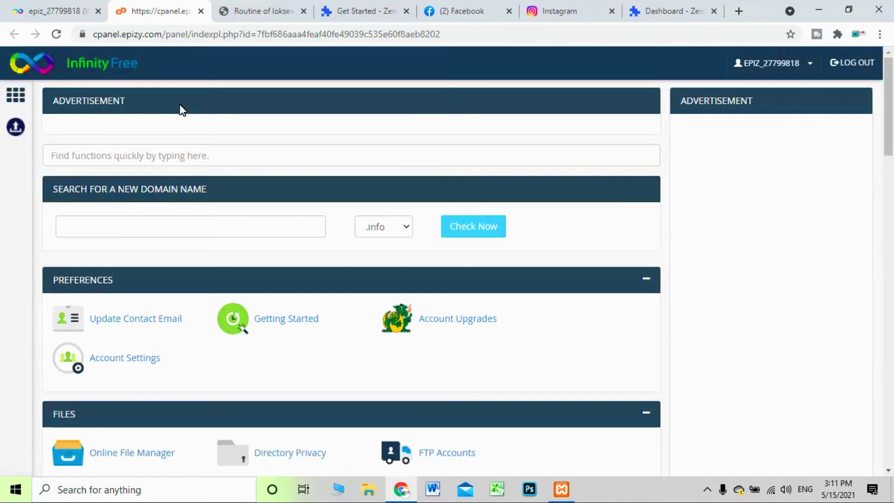
Scroll the cPanel tool list down to the Security section containing SSL/TLS
{"action": "scroll", "coordinate": [205, 173], "scroll_direction": "down", "scroll_amount": 3}
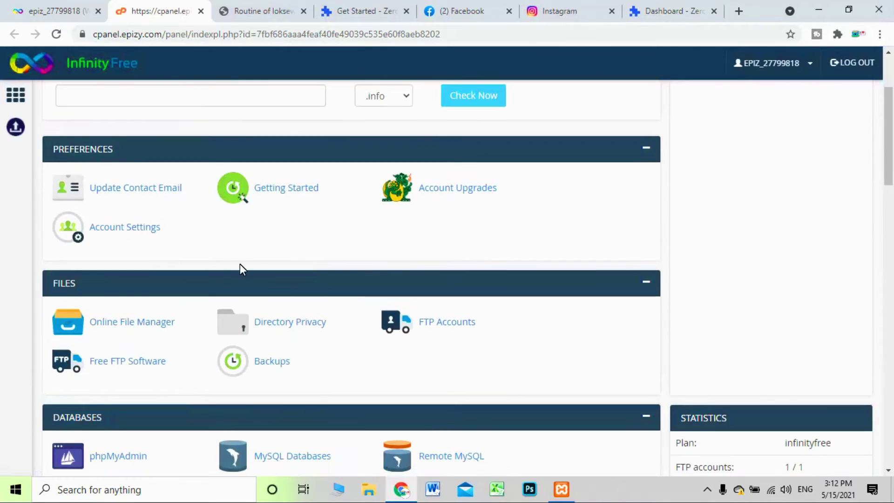
{"action": "scroll", "coordinate": [244, 264], "scroll_direction": "down", "scroll_amount": 6}
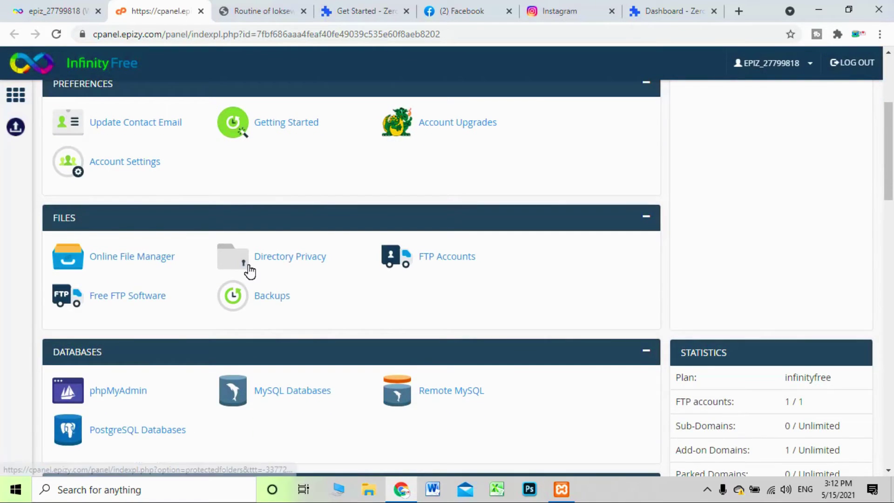
{"action": "scroll", "coordinate": [251, 272], "scroll_direction": "down", "scroll_amount": 3}
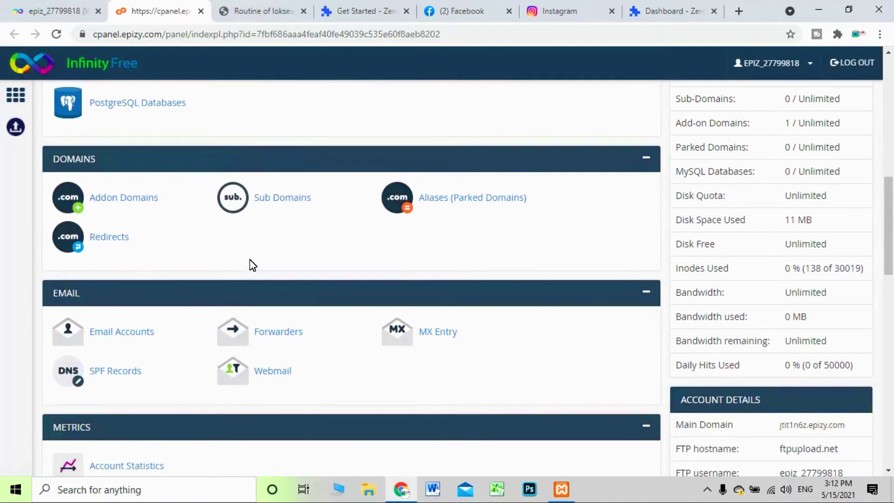
{"action": "scroll", "coordinate": [249, 265], "scroll_direction": "down", "scroll_amount": 7}
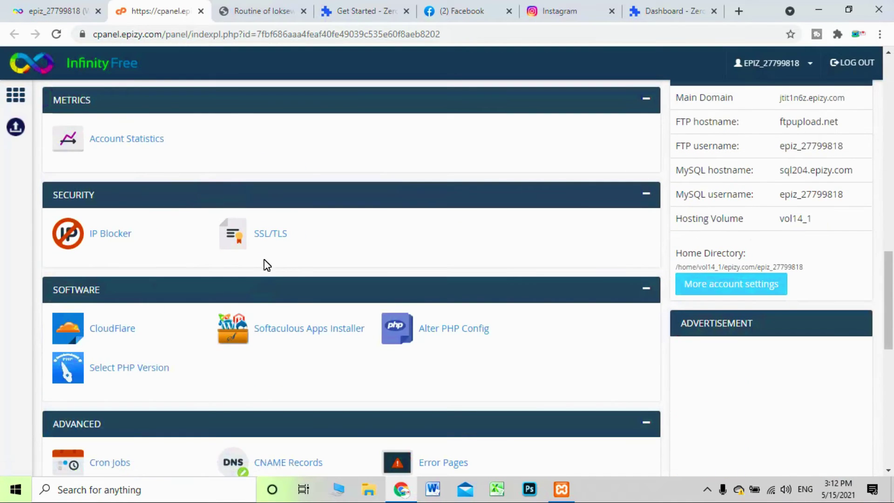
{"action": "scroll", "coordinate": [192, 231], "scroll_direction": "down", "scroll_amount": 1}
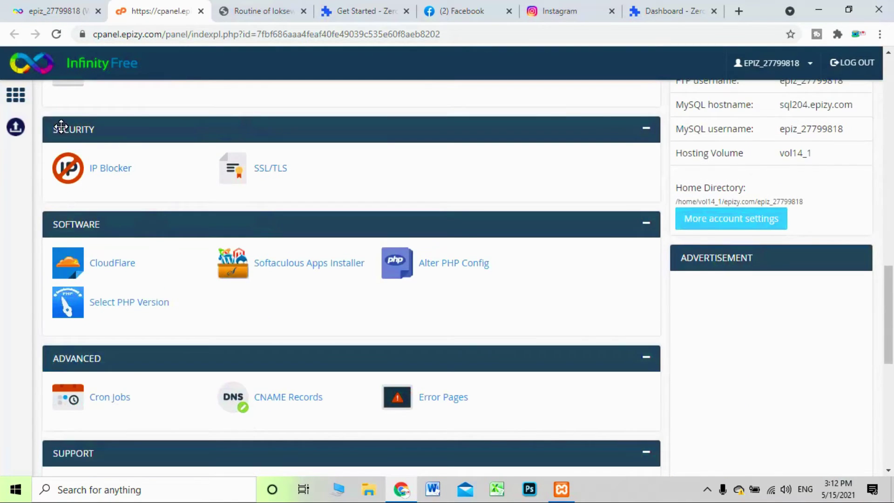
{"action": "scroll", "coordinate": [61, 126], "scroll_direction": "up", "scroll_amount": 18}
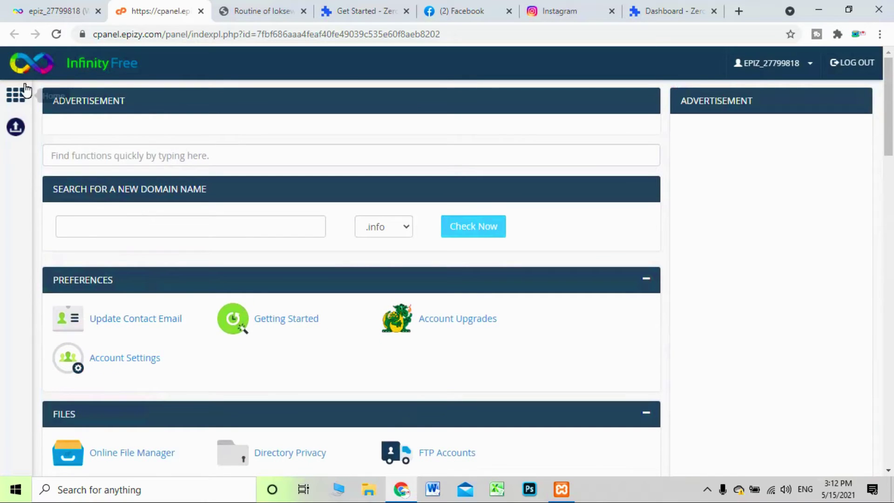
{"action": "scroll", "coordinate": [196, 233], "scroll_direction": "down", "scroll_amount": 7}
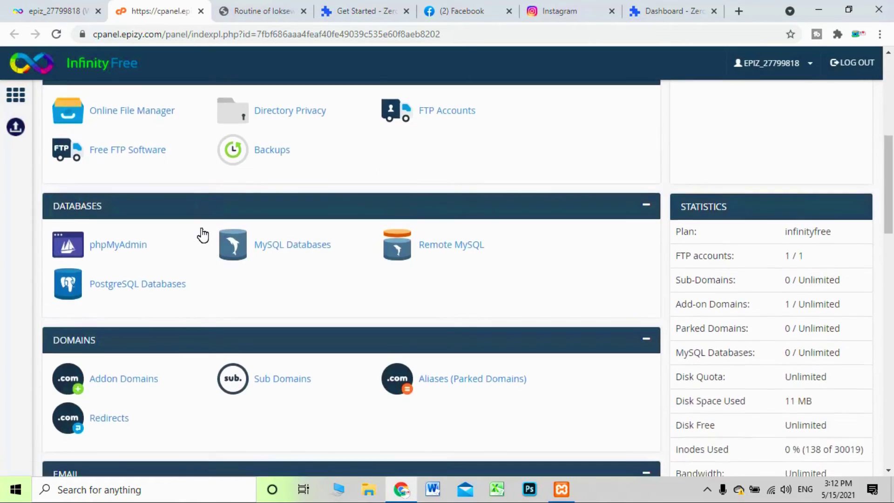
{"action": "scroll", "coordinate": [203, 235], "scroll_direction": "down", "scroll_amount": 4}
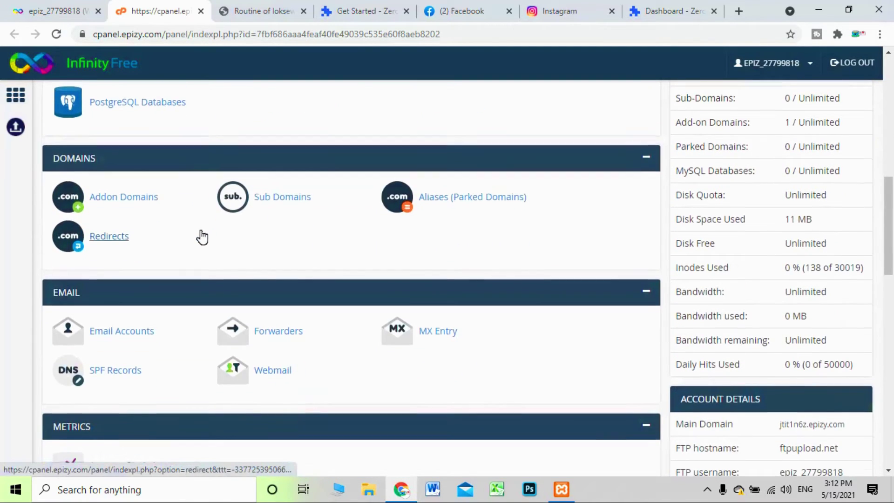
{"action": "scroll", "coordinate": [200, 237], "scroll_direction": "down", "scroll_amount": 3}
{"action": "scroll", "coordinate": [199, 236], "scroll_direction": "down", "scroll_amount": 3}
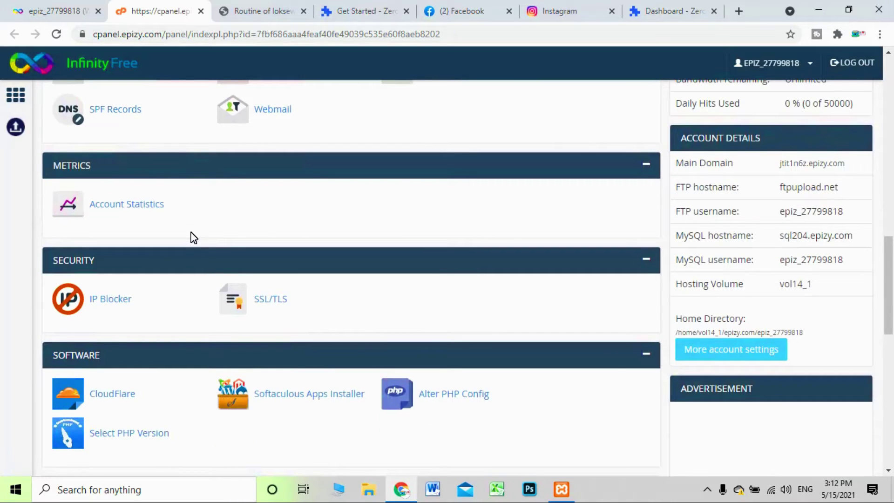
Open SSL/TLS under Security and review the routineofloksewa.ml Site URL entry and its Configure option
{"action": "left_click", "coordinate": [272, 306]}
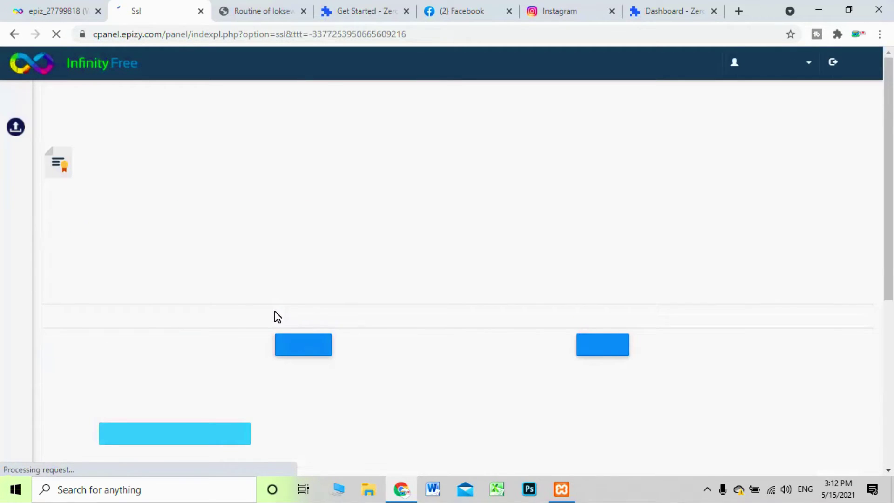
{"action": "scroll", "coordinate": [425, 193], "scroll_direction": "down", "scroll_amount": 3}
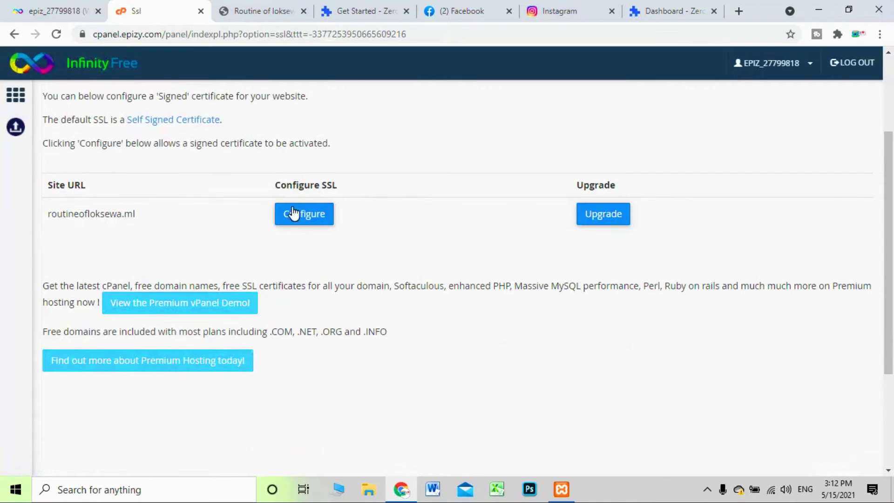
{"action": "left_click_drag", "start_coordinate": [128, 203], "coordinate": [10, 196]}
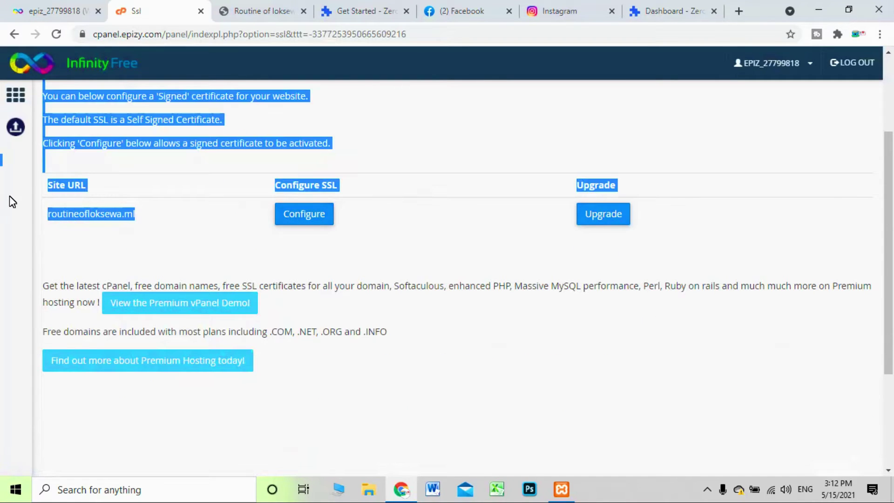
{"action": "left_click", "coordinate": [147, 230]}
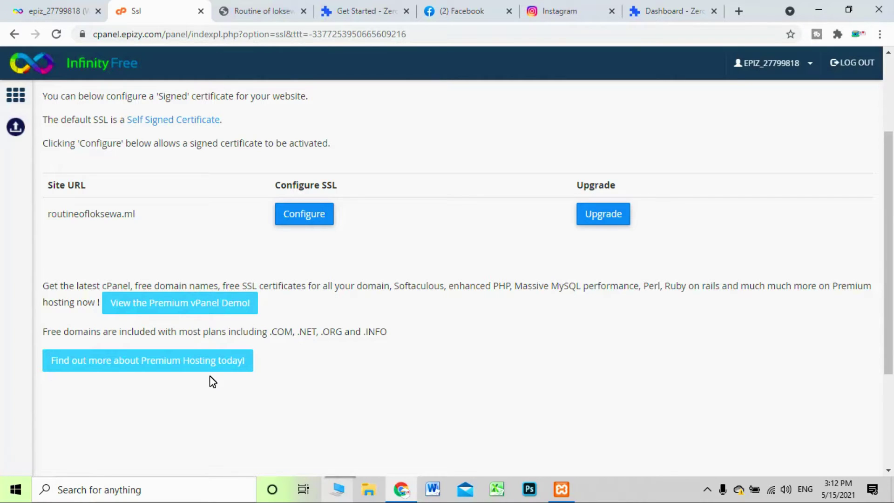
Check routineofloksewa.ml's SSL configuration, whose Private Key and Certificate fields are empty, then go to ZeroSSL's dashboard
{"action": "left_click", "coordinate": [328, 223]}
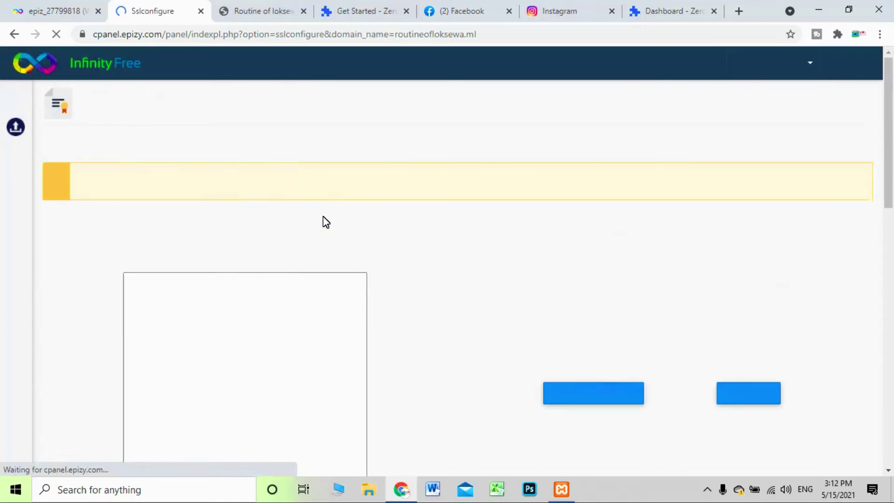
{"action": "scroll", "coordinate": [75, 264], "scroll_direction": "down", "scroll_amount": 4}
{"action": "left_click_drag", "start_coordinate": [79, 244], "coordinate": [85, 244]}
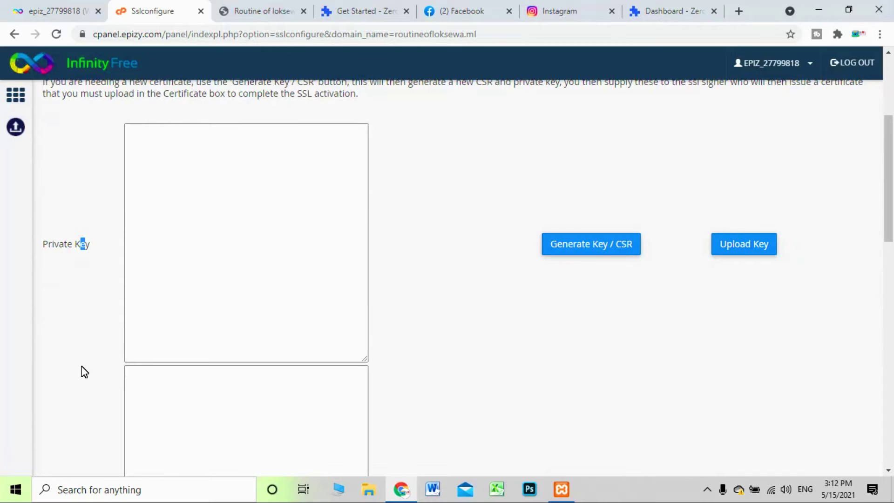
{"action": "scroll", "coordinate": [83, 371], "scroll_direction": "down", "scroll_amount": 10}
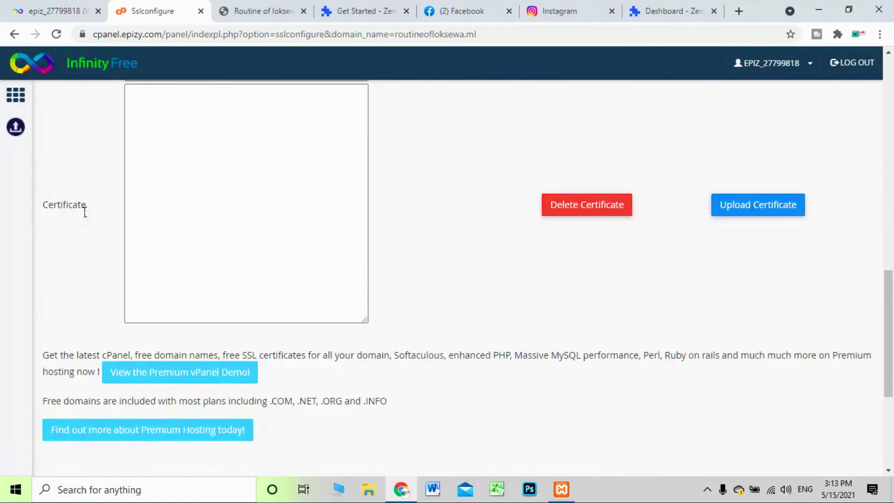
{"action": "left_click_drag", "start_coordinate": [83, 207], "coordinate": [47, 203]}
{"action": "left_click", "coordinate": [76, 221]}
{"action": "left_click", "coordinate": [701, 14]}
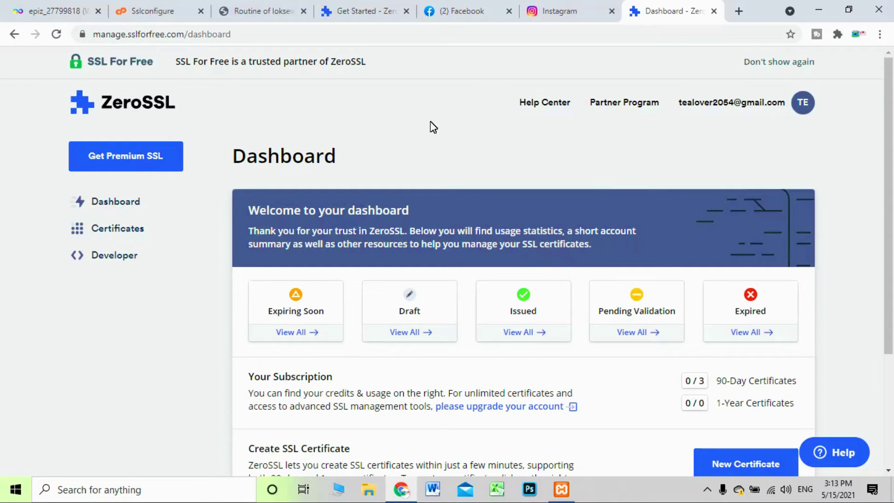
Go back to InfinityFree's SSL configuration tab and bring the Generate Key / CSR button into view
{"action": "left_click", "coordinate": [58, 10]}
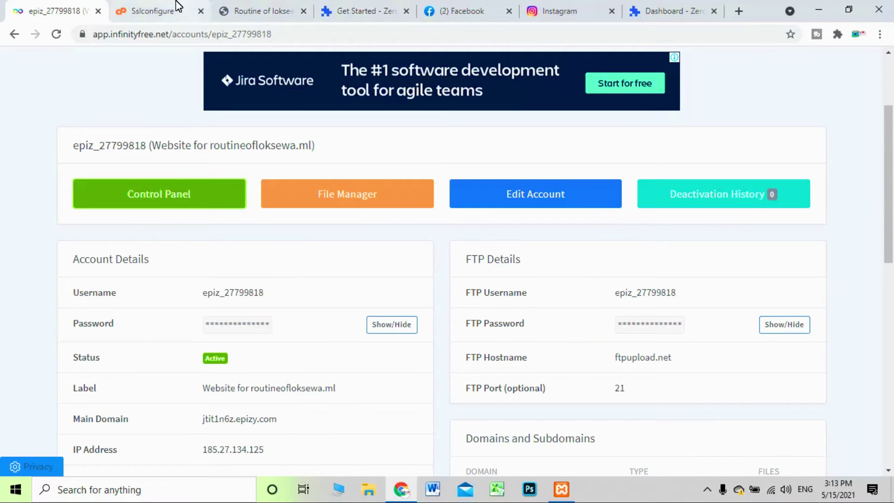
{"action": "left_click", "coordinate": [154, 12]}
{"action": "scroll", "coordinate": [158, 158], "scroll_direction": "down", "scroll_amount": 1}
{"action": "scroll", "coordinate": [159, 173], "scroll_direction": "up", "scroll_amount": 10}
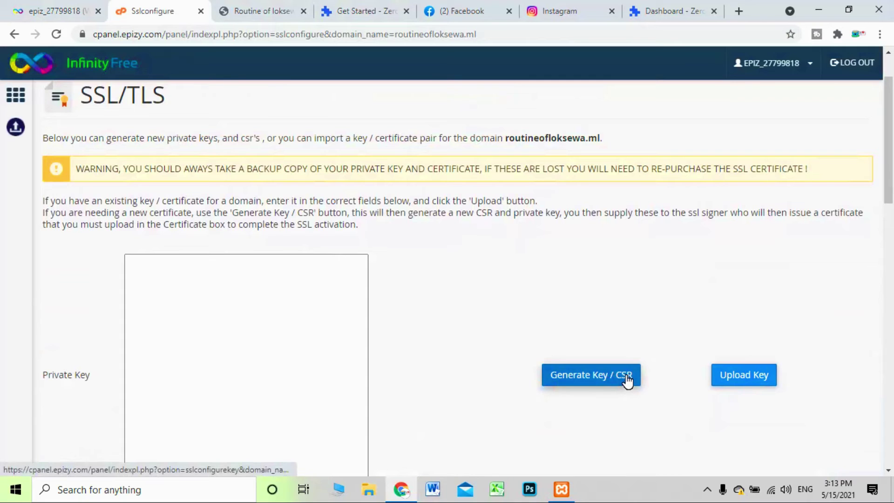
Start the Generate Key / CSR form with Country Code set to Nepal, moving on to State
{"action": "left_click", "coordinate": [627, 379]}
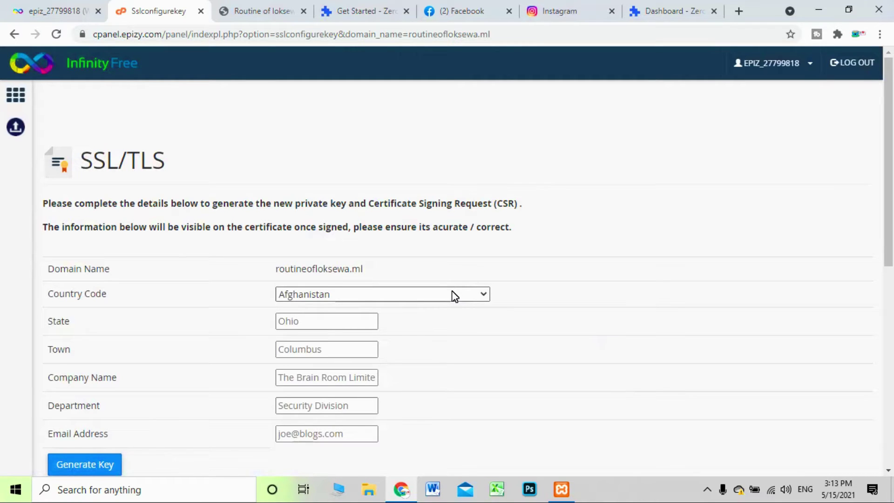
{"action": "left_click", "coordinate": [458, 301]}
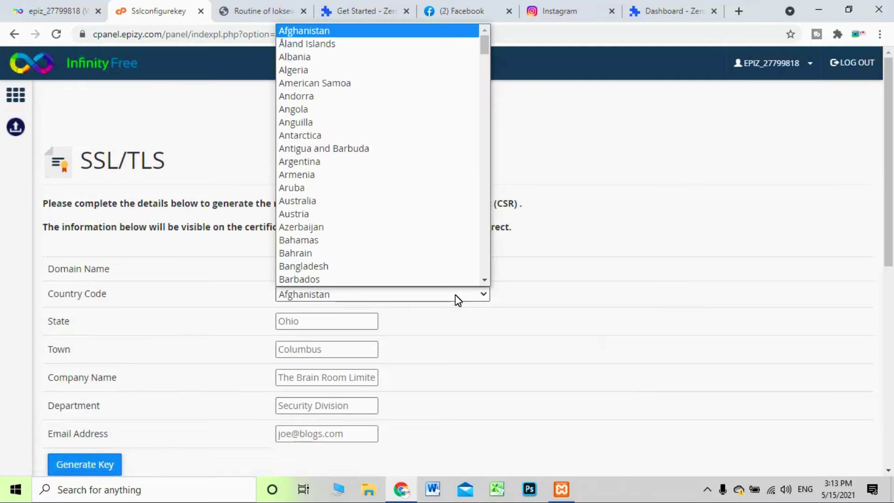
{"action": "type", "text": "ne"}
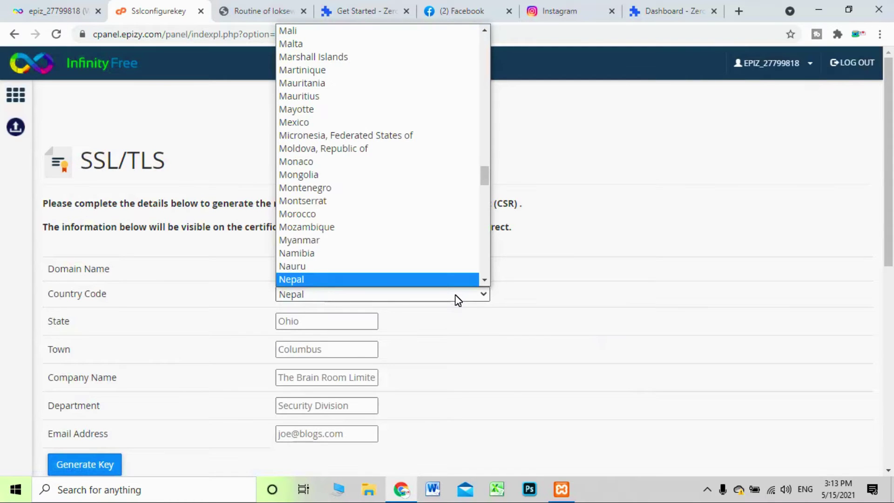
{"action": "left_click", "coordinate": [441, 266]}
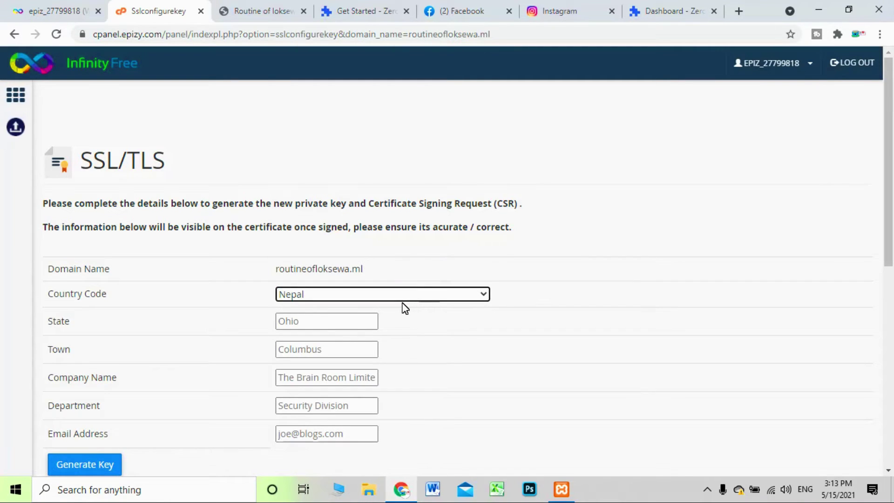
{"action": "left_click", "coordinate": [356, 322]}
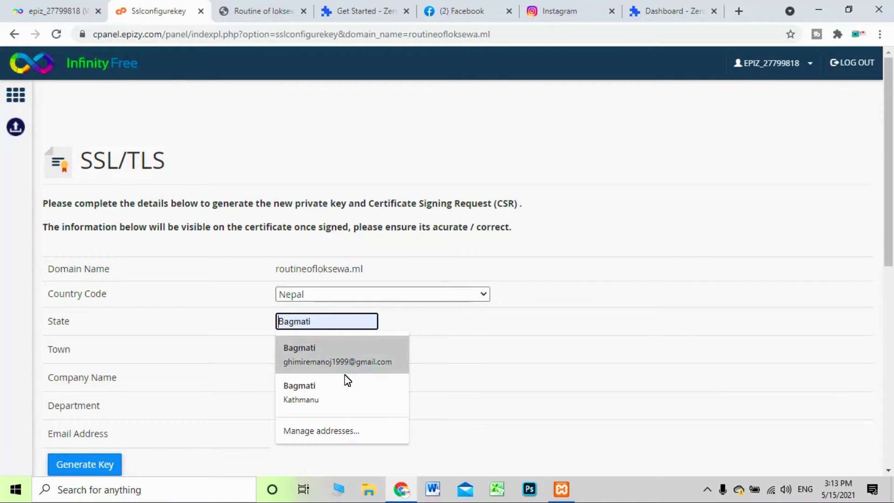
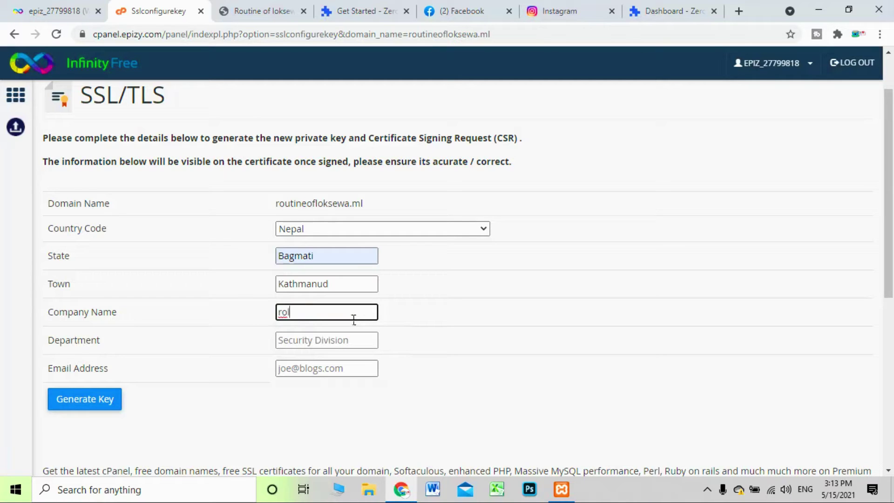
Enter 'blog' as the department and begin typing the contact e-mail address
{"action": "left_click", "coordinate": [305, 348]}
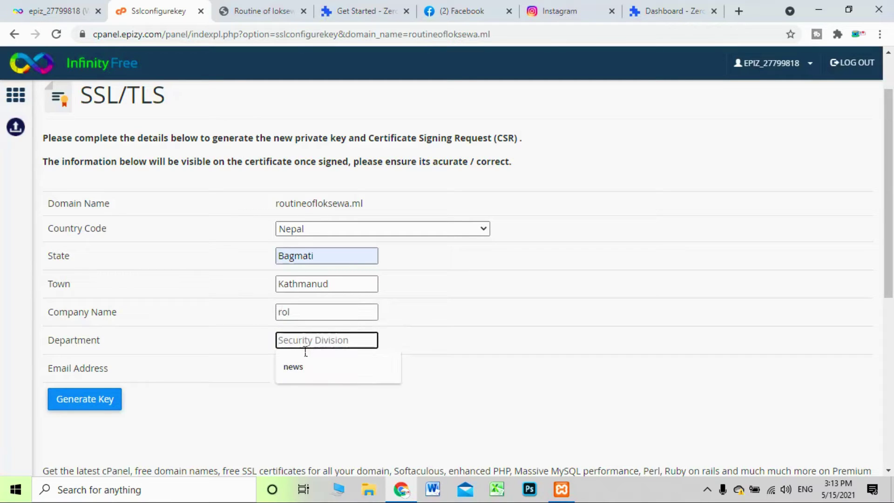
{"action": "type", "text": "blog"}
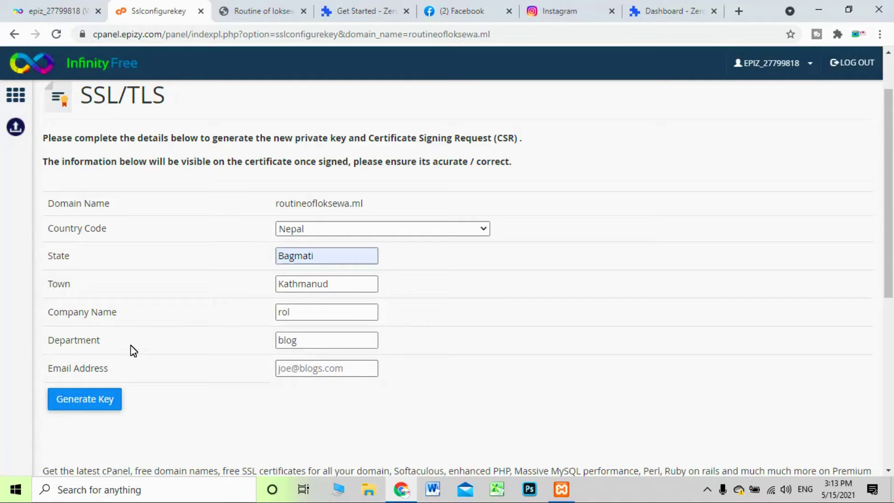
{"action": "left_click", "coordinate": [311, 370]}
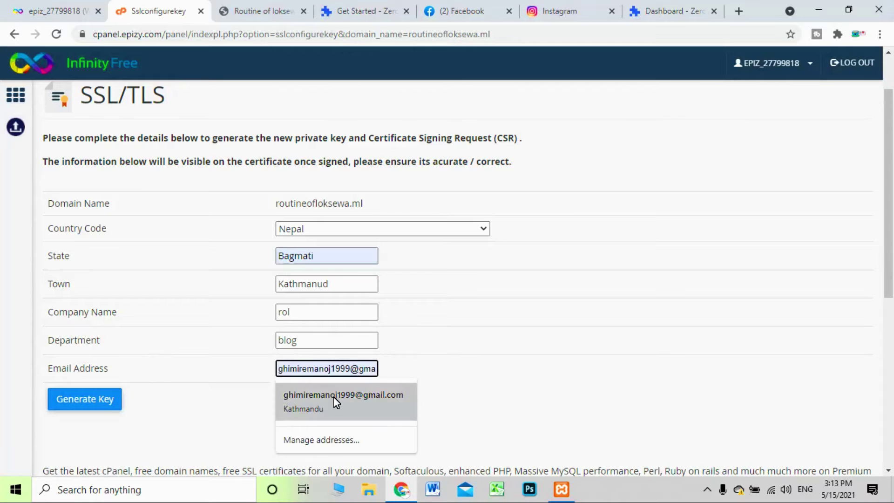
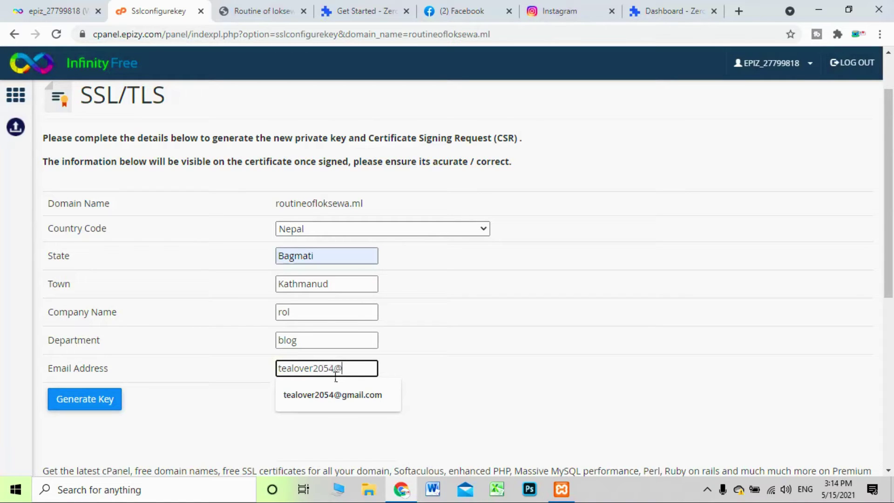
Accept the suggested e-mail and generate the private key and CSR for routineofloksewa.ml
{"action": "left_click", "coordinate": [326, 396]}
{"action": "left_click", "coordinate": [80, 403]}
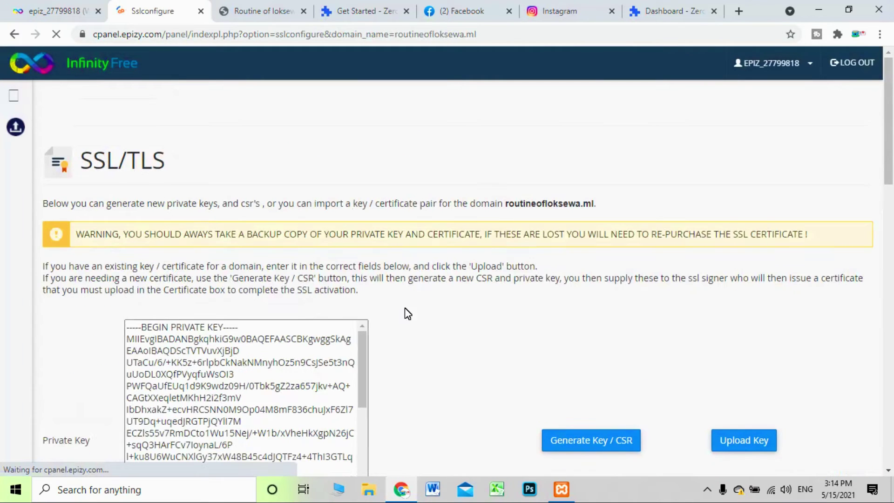
{"action": "left_click", "coordinate": [253, 261]}
{"action": "scroll", "coordinate": [252, 262], "scroll_direction": "down", "scroll_amount": 9}
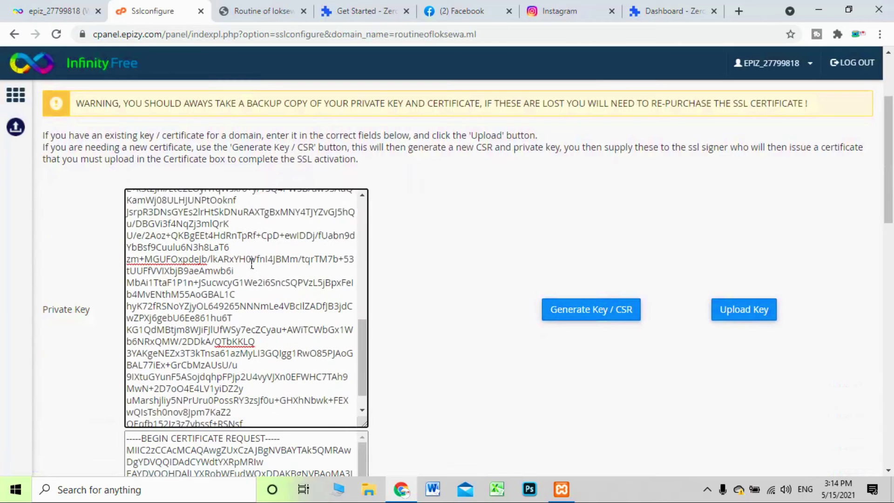
{"action": "scroll", "coordinate": [248, 343], "scroll_direction": "down", "scroll_amount": 3}
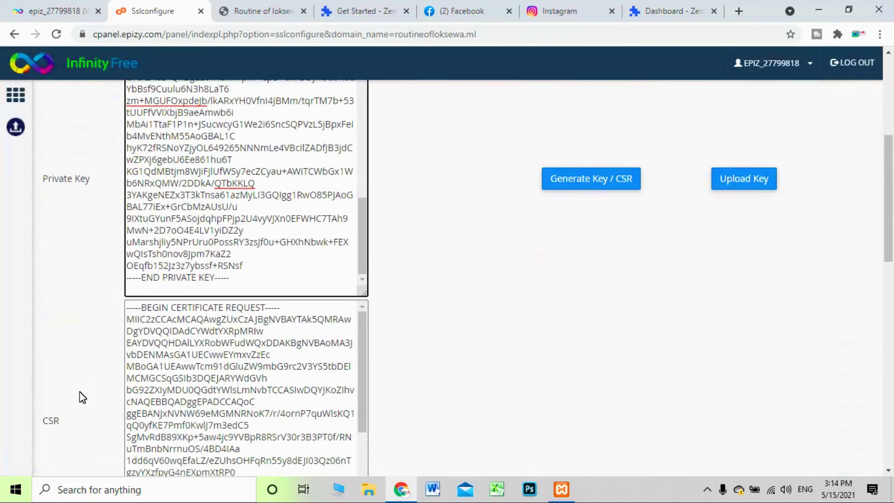
Select the entire generated CSR text and copy it to the clipboard
{"action": "left_click", "coordinate": [222, 320]}
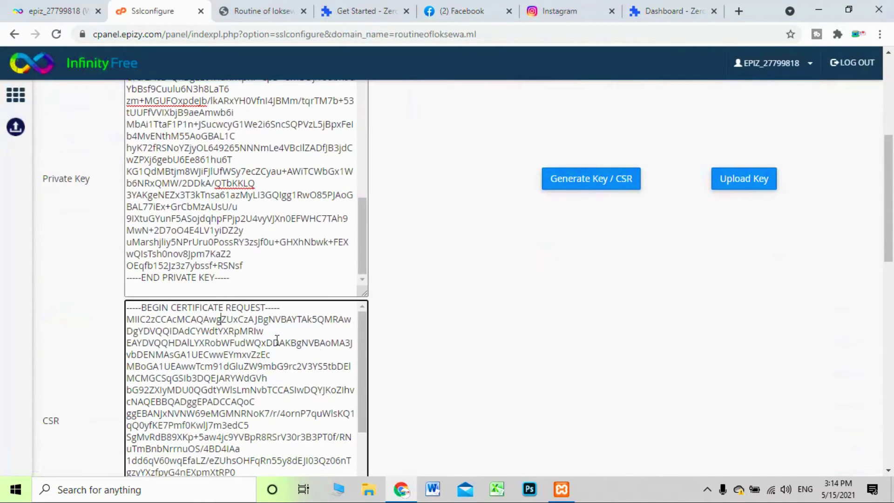
{"action": "scroll", "coordinate": [264, 401], "scroll_direction": "down", "scroll_amount": 4}
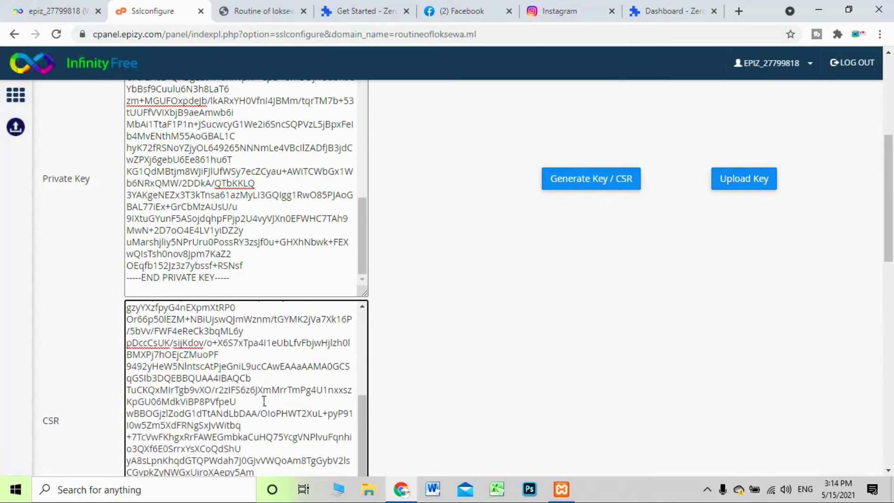
{"action": "scroll", "coordinate": [266, 404], "scroll_direction": "down", "scroll_amount": 3}
{"action": "left_click", "coordinate": [262, 299]}
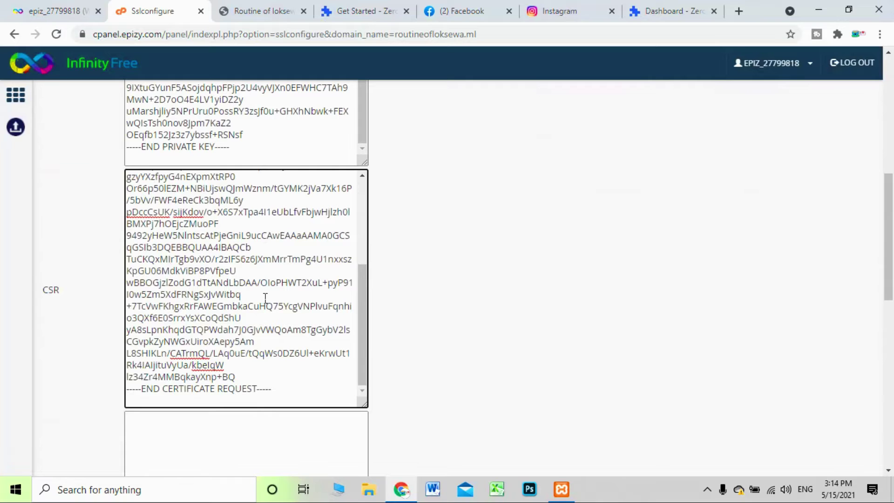
{"action": "key", "text": "ctrl+a"}
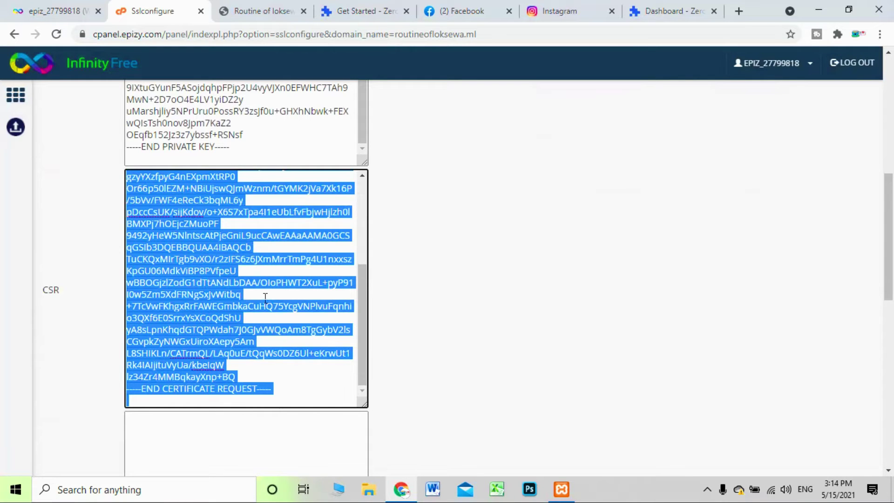
{"action": "double_click", "coordinate": [51, 290]}
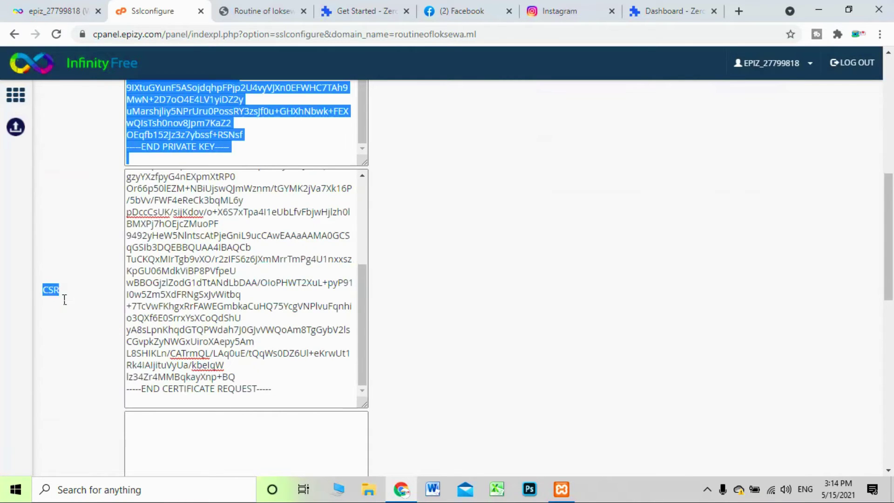
{"action": "left_click", "coordinate": [268, 265]}
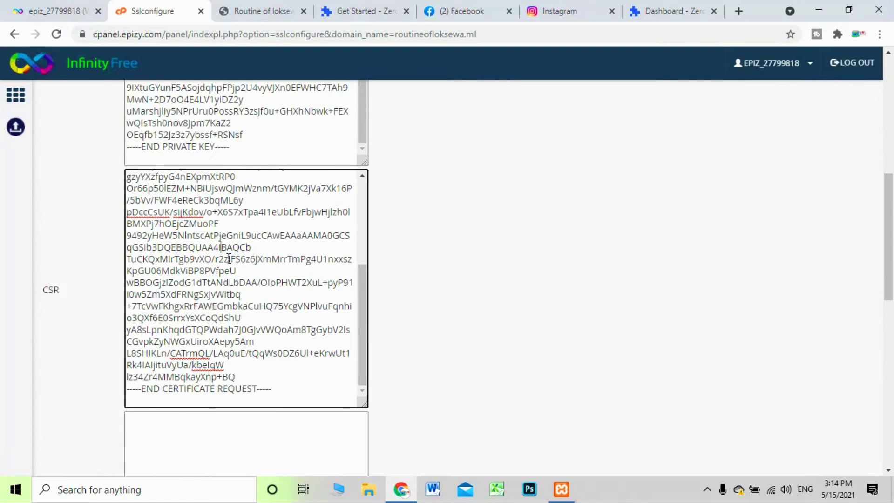
{"action": "key", "text": "ctrl+a"}
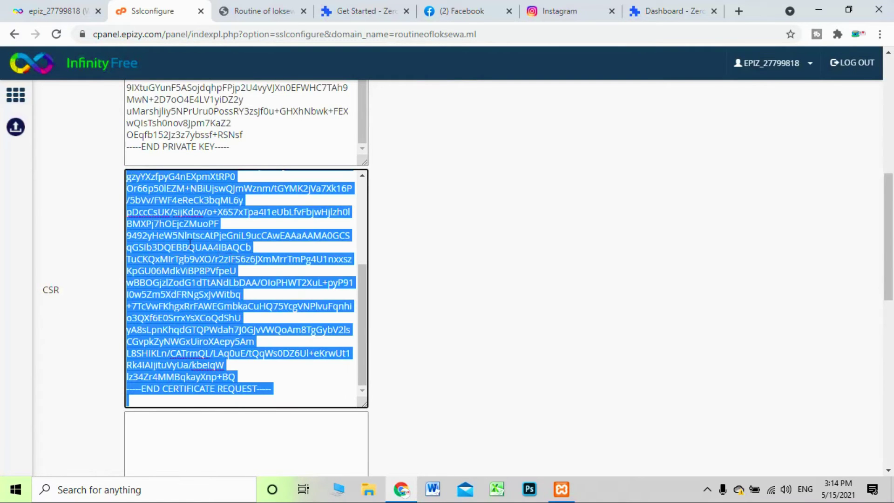
{"action": "right_click", "coordinate": [191, 244]}
{"action": "left_click", "coordinate": [218, 286]}
Close the Get Started, Facebook and Instagram tabs, then start a new certificate from the ZeroSSL dashboard
{"action": "left_click", "coordinate": [408, 11]}
{"action": "left_click", "coordinate": [406, 11]}
{"action": "left_click", "coordinate": [412, 14]}
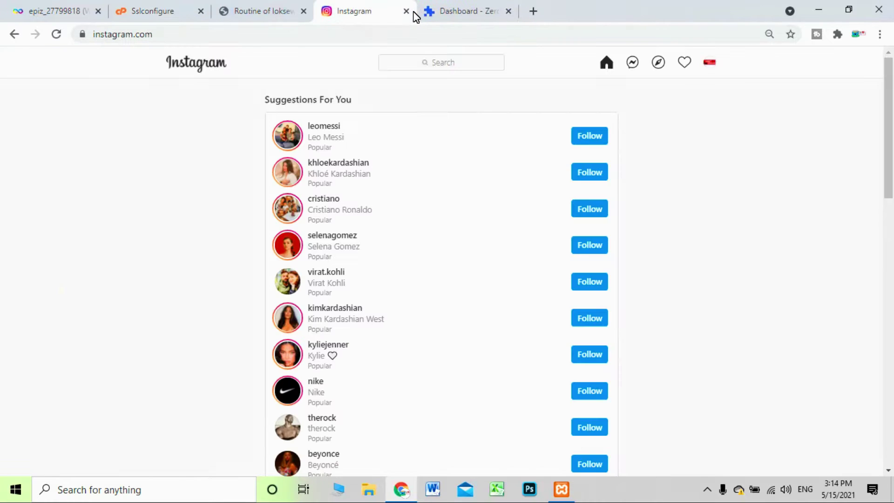
{"action": "left_click", "coordinate": [408, 11]}
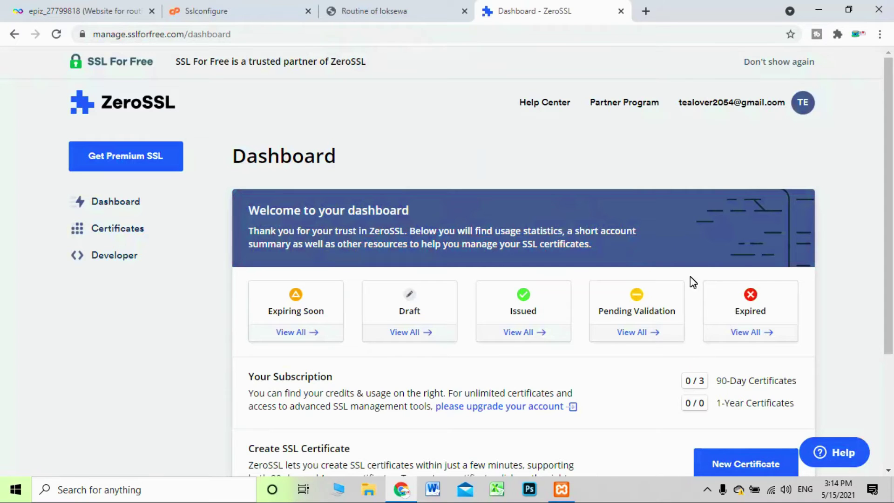
{"action": "scroll", "coordinate": [672, 214], "scroll_direction": "down", "scroll_amount": 2}
{"action": "scroll", "coordinate": [671, 214], "scroll_direction": "down", "scroll_amount": 1}
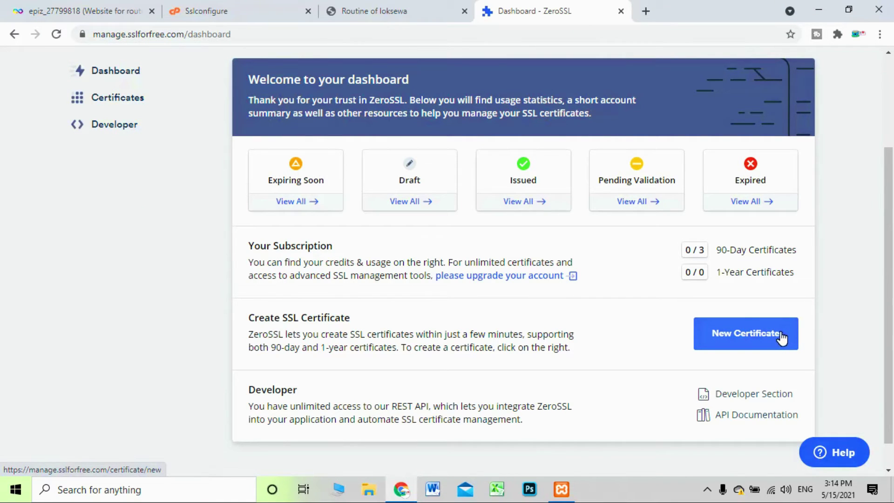
{"action": "left_click", "coordinate": [755, 342]}
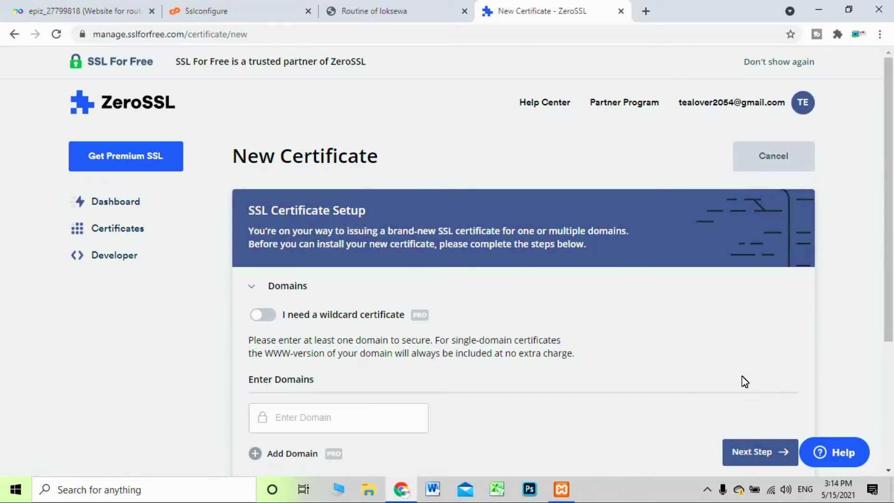
Move through the Validity step into the CSR & Contact step
{"action": "scroll", "coordinate": [576, 278], "scroll_direction": "down", "scroll_amount": 4}
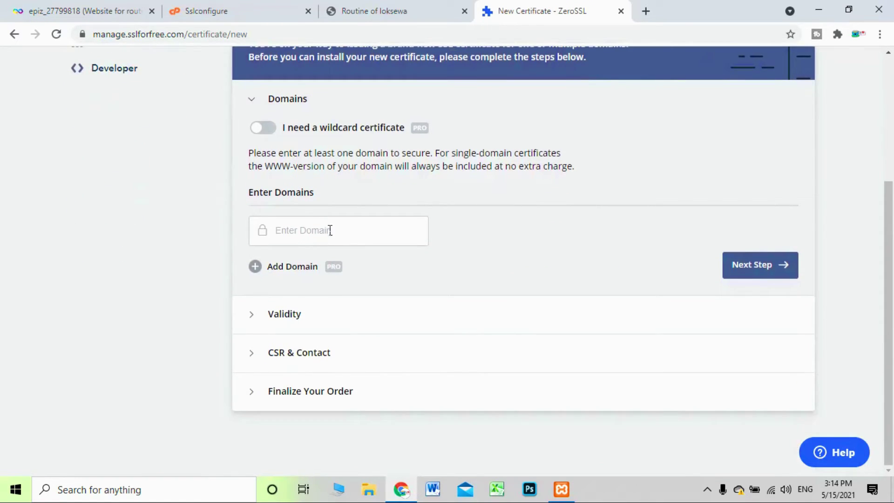
{"action": "double_click", "coordinate": [310, 102]}
{"action": "double_click", "coordinate": [280, 315]}
{"action": "triple_click", "coordinate": [286, 354]}
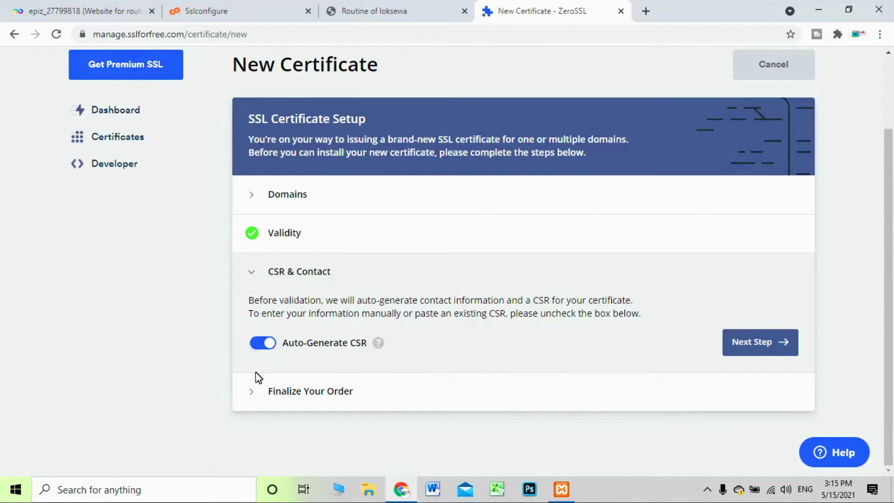
{"action": "left_click_drag", "start_coordinate": [269, 275], "coordinate": [346, 279]}
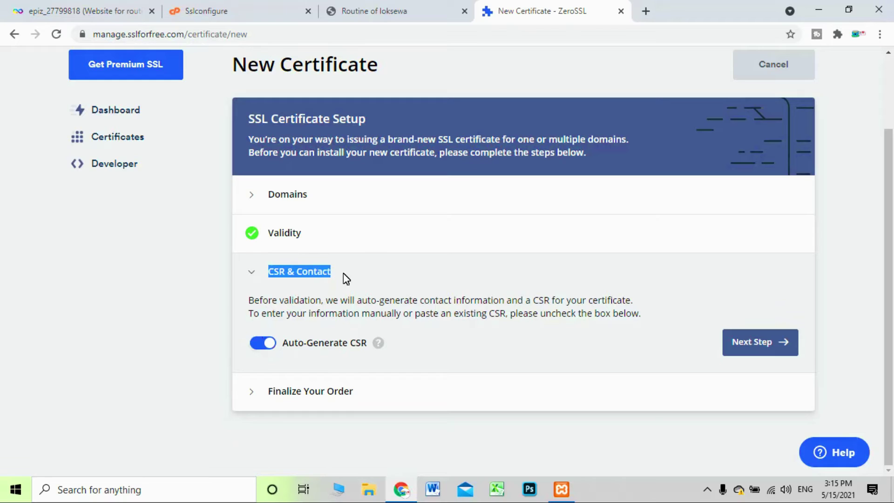
{"action": "left_click", "coordinate": [159, 310]}
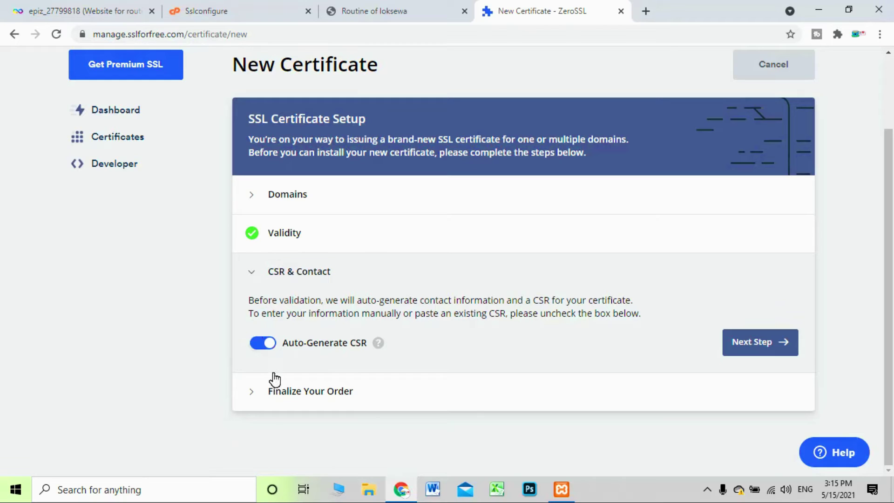
Turn off Auto-Generate CSR, enable Paste Existing CSR, and paste the copied InfinityFree CSR
{"action": "left_click", "coordinate": [264, 346]}
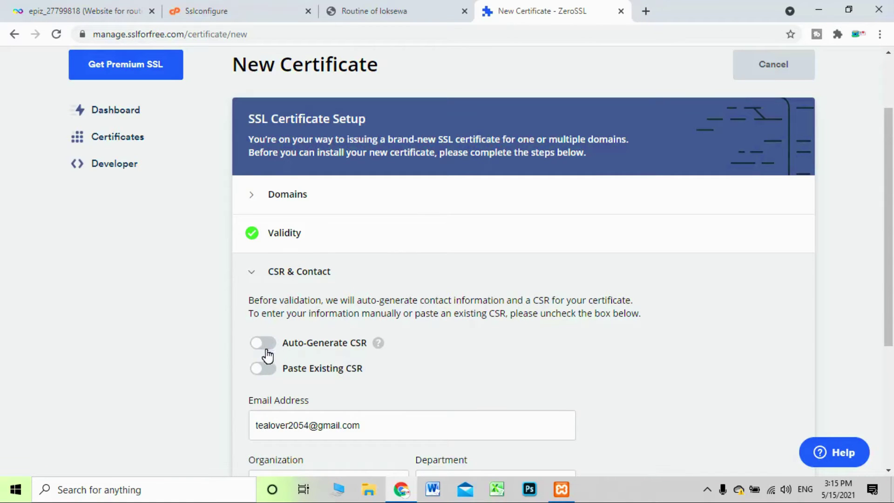
{"action": "scroll", "coordinate": [263, 358], "scroll_direction": "down", "scroll_amount": 1}
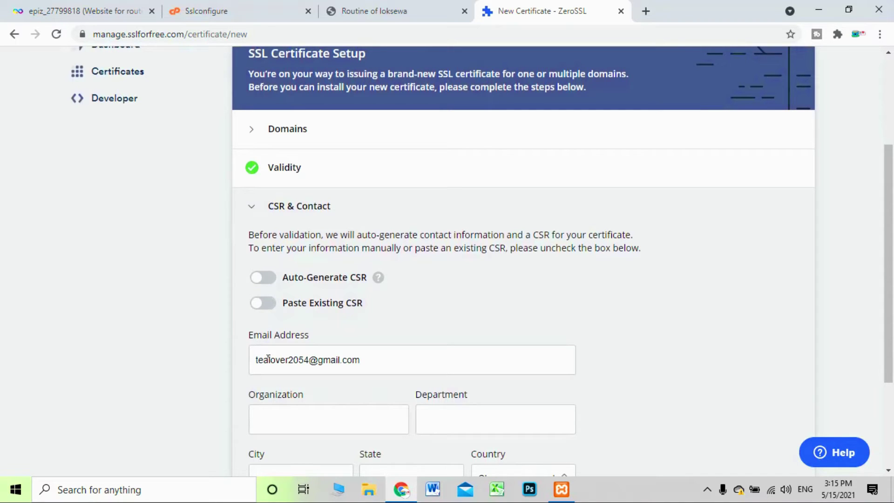
{"action": "left_click", "coordinate": [269, 282]}
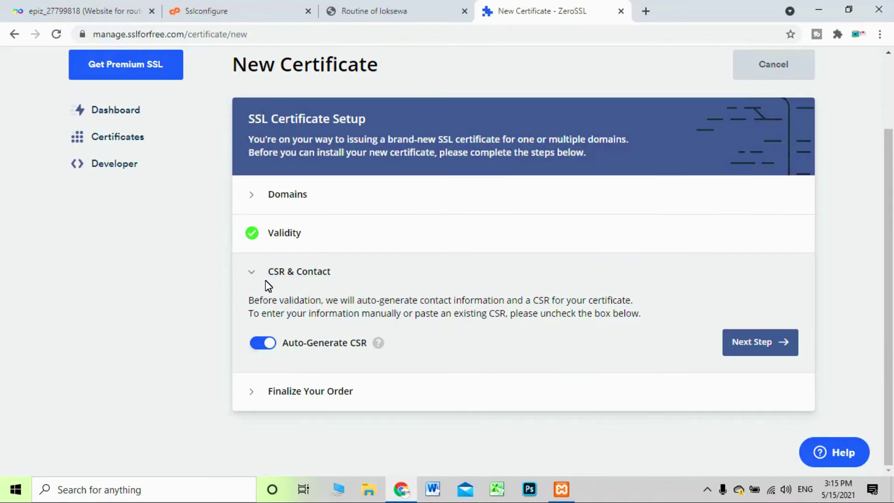
{"action": "left_click", "coordinate": [274, 347]}
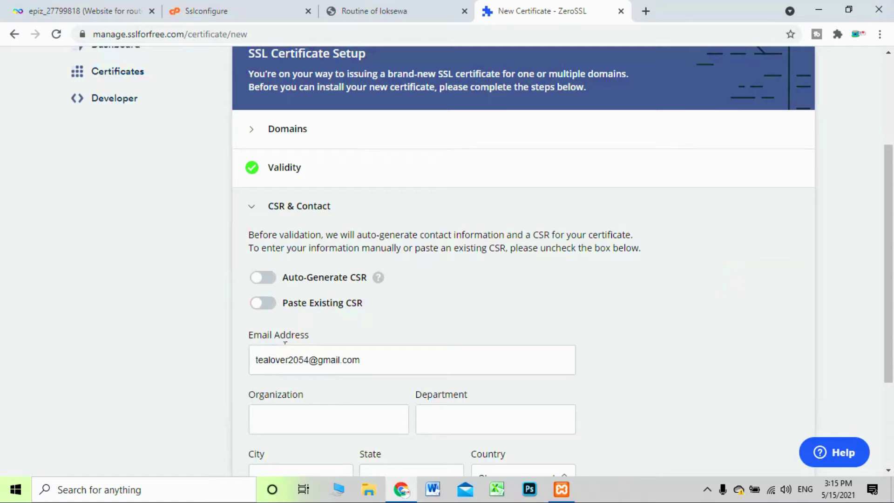
{"action": "left_click", "coordinate": [270, 303]}
{"action": "scroll", "coordinate": [297, 376], "scroll_direction": "down", "scroll_amount": 2}
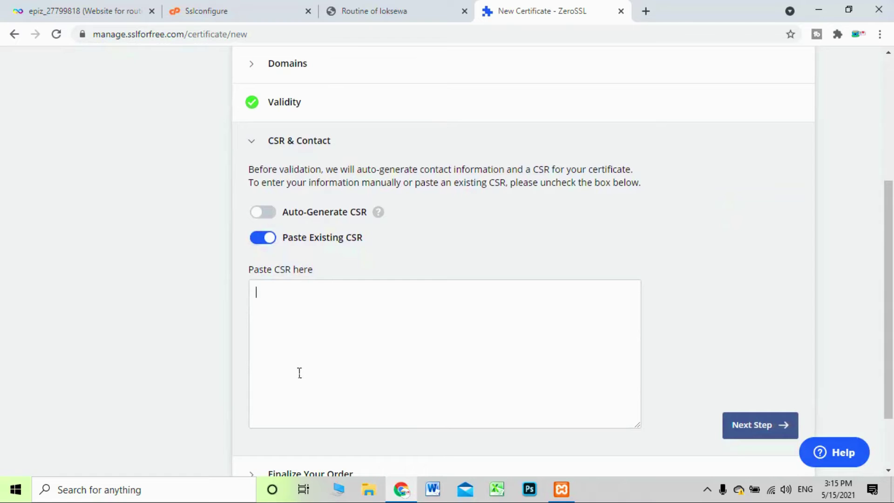
{"action": "key", "text": "ctrl+v"}
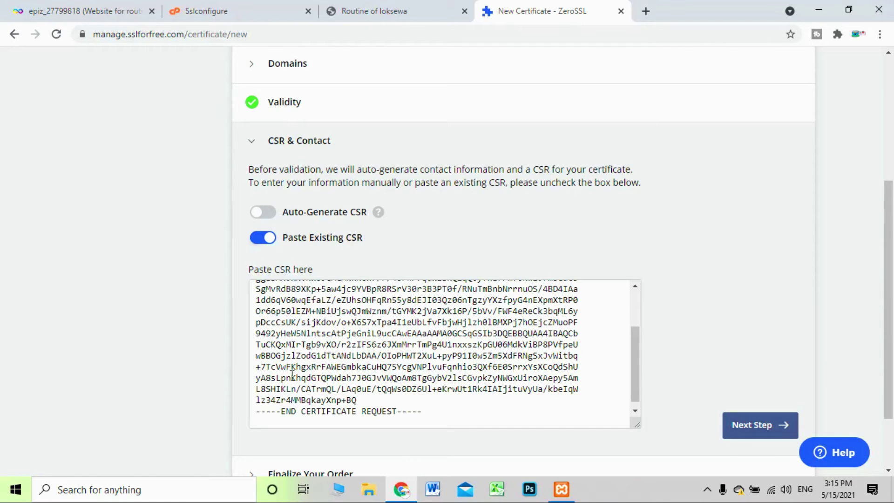
{"action": "scroll", "coordinate": [437, 395], "scroll_direction": "up", "scroll_amount": 5}
{"action": "scroll", "coordinate": [764, 393], "scroll_direction": "down", "scroll_amount": 3}
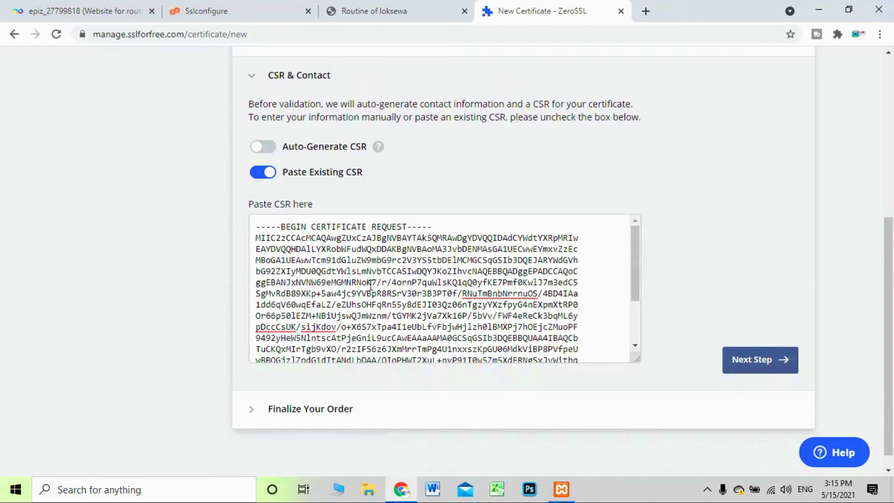
{"action": "scroll", "coordinate": [370, 286], "scroll_direction": "up", "scroll_amount": 2}
{"action": "scroll", "coordinate": [252, 204], "scroll_direction": "up", "scroll_amount": 3}
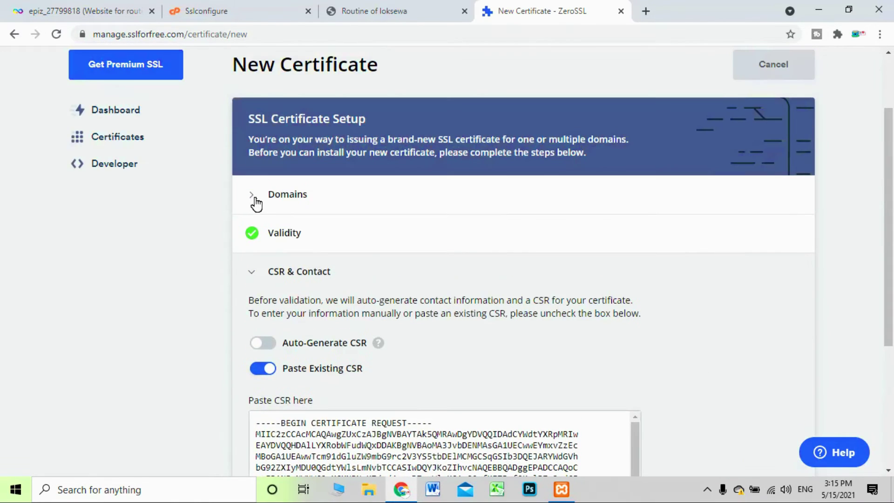
Copy routineofloksewa.ml from the InfinityFree account page into the ZeroSSL domain field and submit
{"action": "left_click", "coordinate": [260, 203]}
{"action": "left_click", "coordinate": [346, 334]}
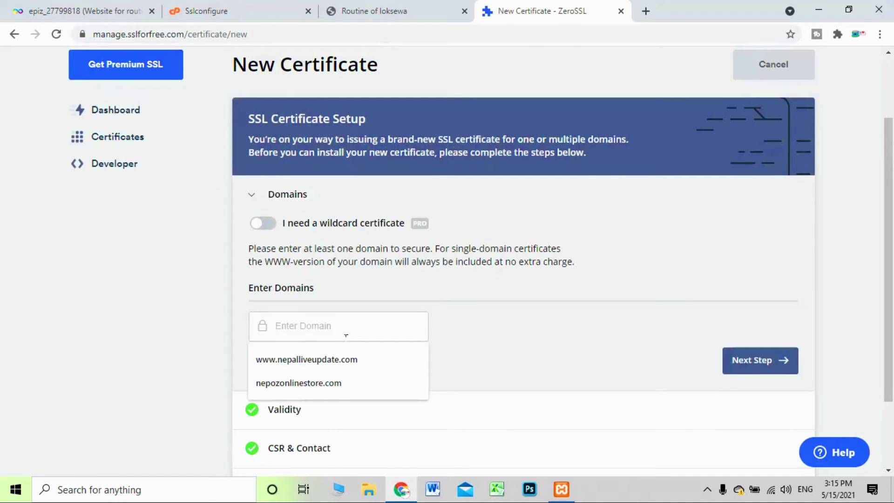
{"action": "left_click", "coordinate": [130, 7]}
{"action": "left_click_drag", "start_coordinate": [210, 149], "coordinate": [319, 152]}
{"action": "right_click", "coordinate": [300, 145]}
{"action": "left_click", "coordinate": [320, 150]}
{"action": "left_click", "coordinate": [522, 9]}
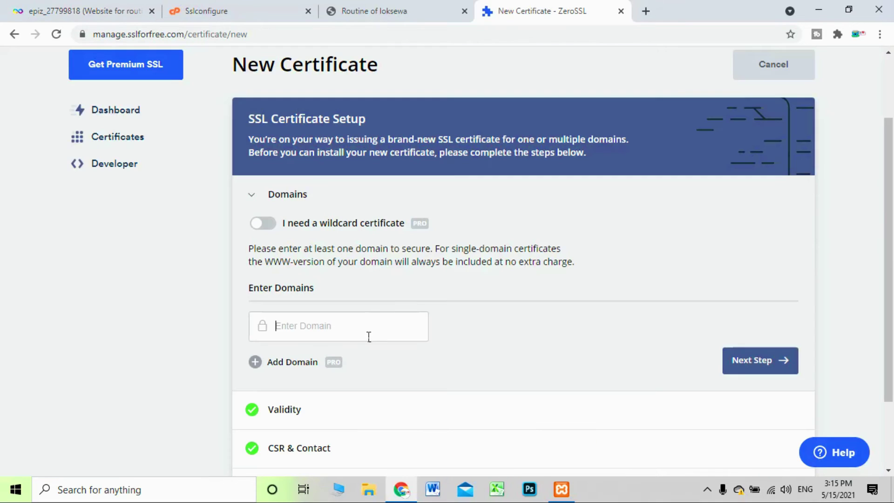
{"action": "right_click", "coordinate": [352, 329]}
{"action": "left_click", "coordinate": [373, 215]}
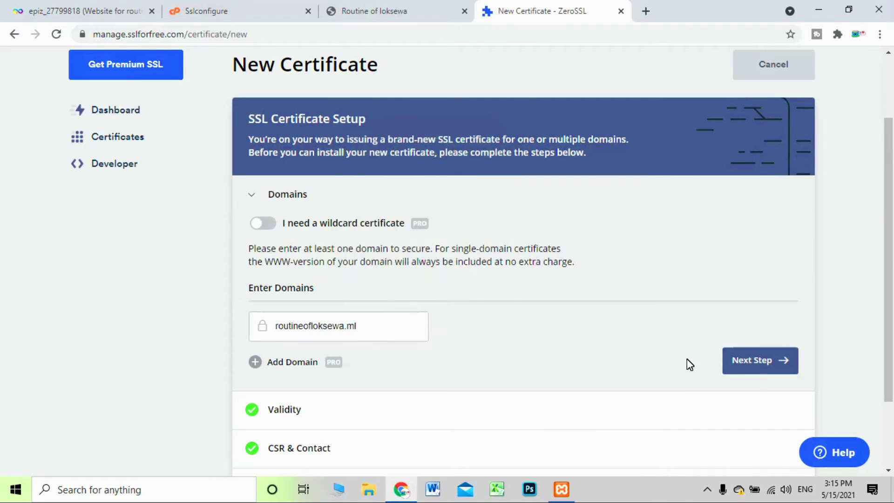
{"action": "left_click", "coordinate": [731, 371]}
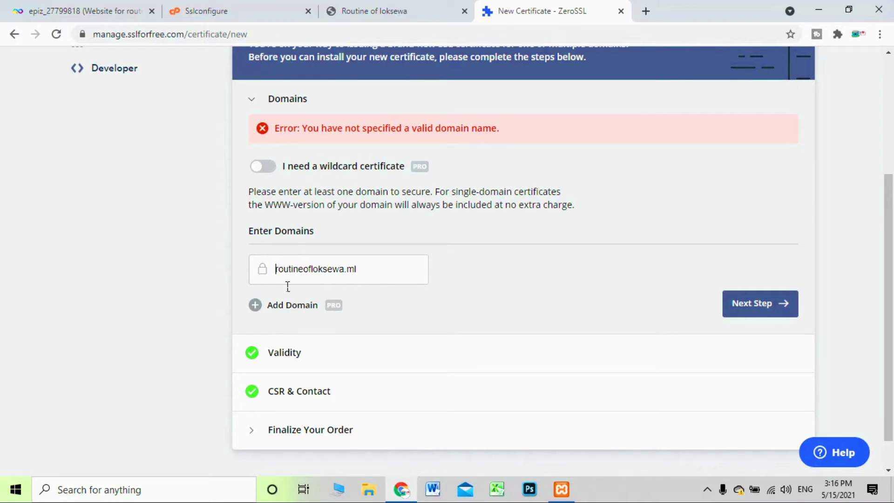
{"action": "scroll", "coordinate": [342, 314], "scroll_direction": "up", "scroll_amount": 4}
{"action": "scroll", "coordinate": [342, 314], "scroll_direction": "down", "scroll_amount": 2}
{"action": "type", "text": "www."}
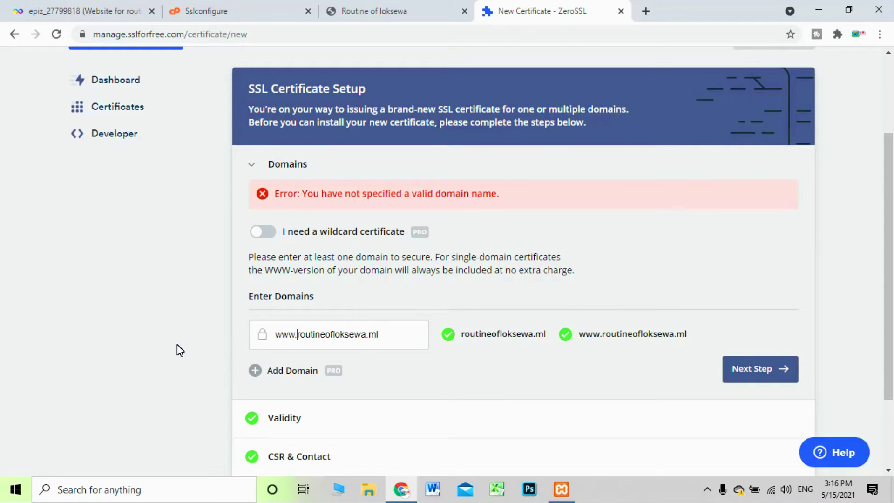
{"action": "scroll", "coordinate": [768, 325], "scroll_direction": "down", "scroll_amount": 3}
{"action": "left_click_drag", "start_coordinate": [379, 230], "coordinate": [214, 241]}
{"action": "left_click", "coordinate": [171, 238]}
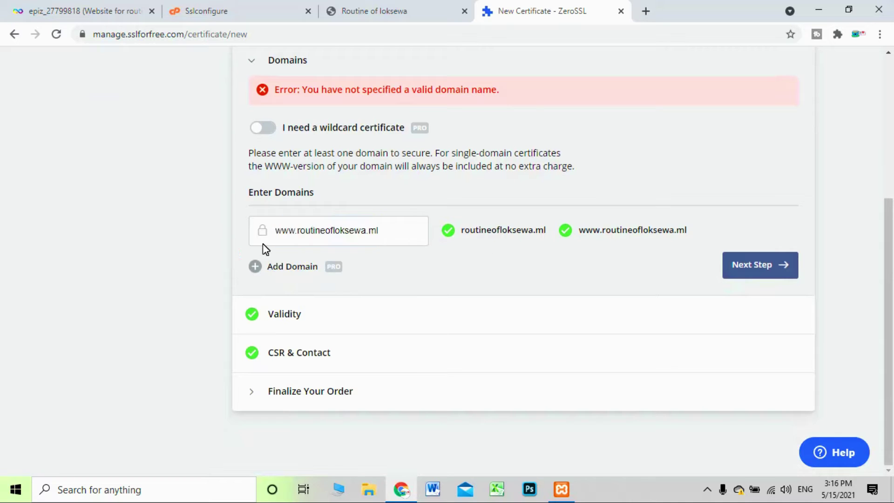
{"action": "left_click", "coordinate": [778, 269]}
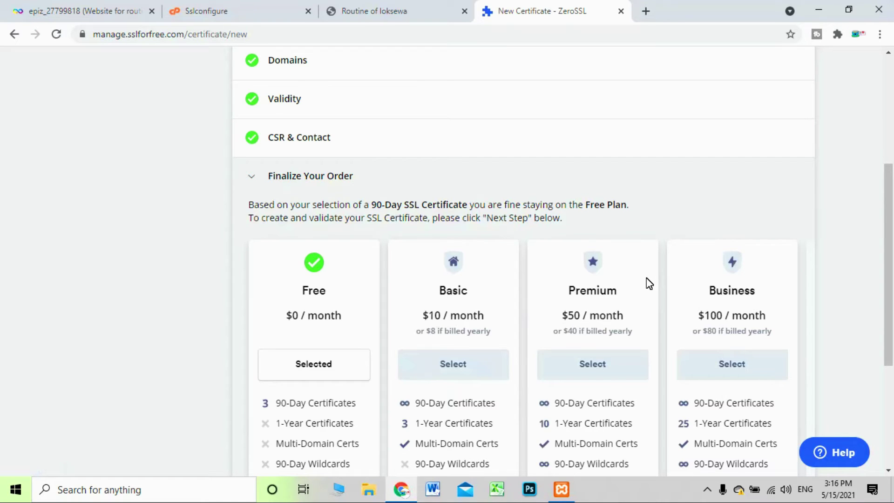
Keep the Free plan at $0/month with 3 90-Day Certificates and proceed
{"action": "scroll", "coordinate": [419, 289], "scroll_direction": "down", "scroll_amount": 1}
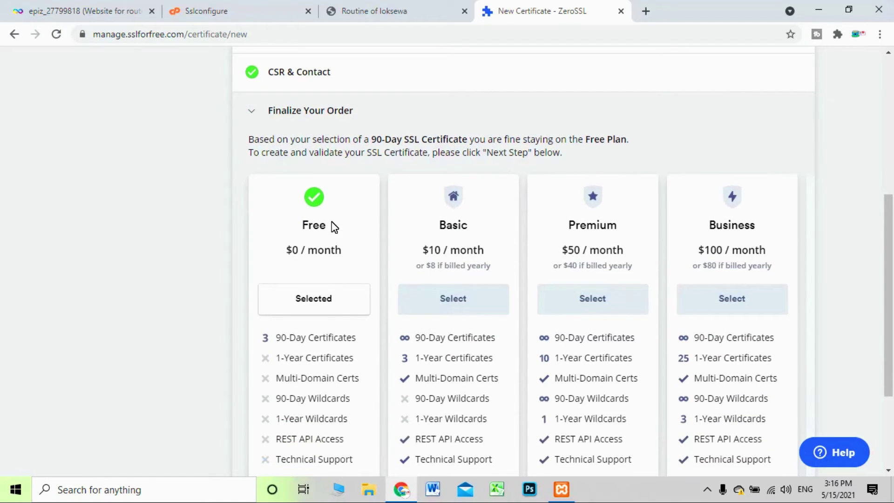
{"action": "scroll", "coordinate": [337, 274], "scroll_direction": "down", "scroll_amount": 2}
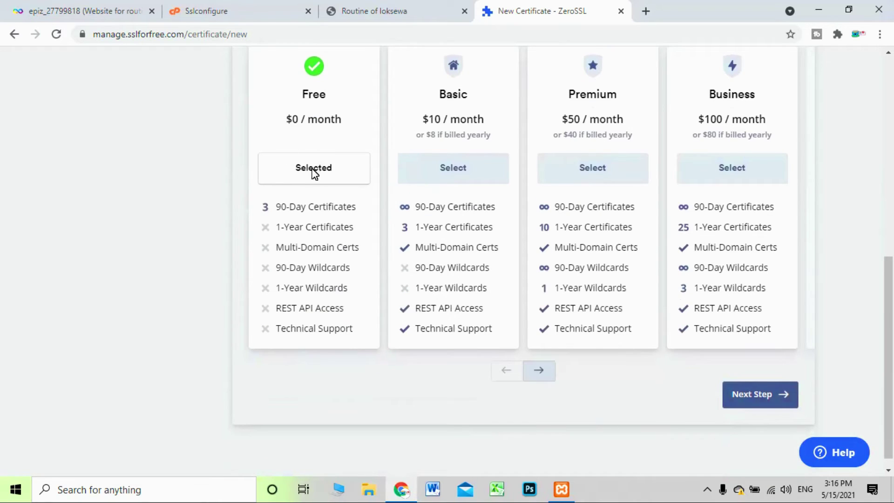
{"action": "left_click", "coordinate": [760, 399]}
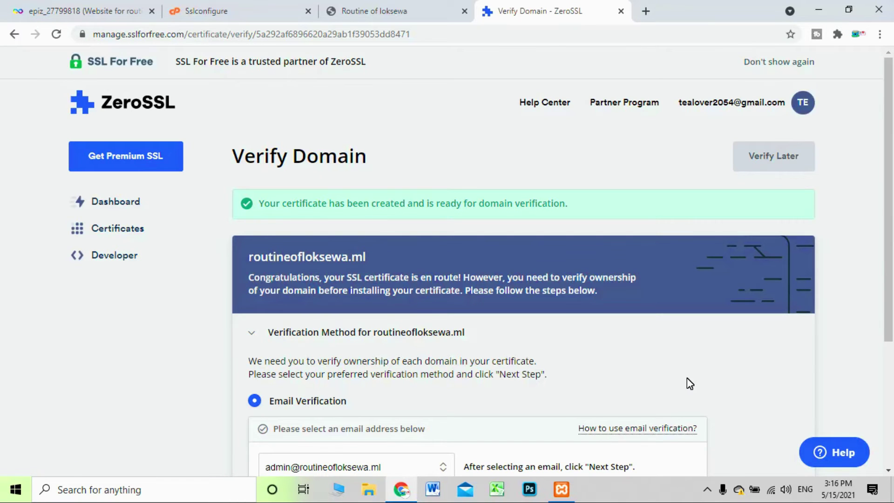
Look over the Email Verification address list, leaving the first address selected
{"action": "scroll", "coordinate": [684, 379], "scroll_direction": "down", "scroll_amount": 4}
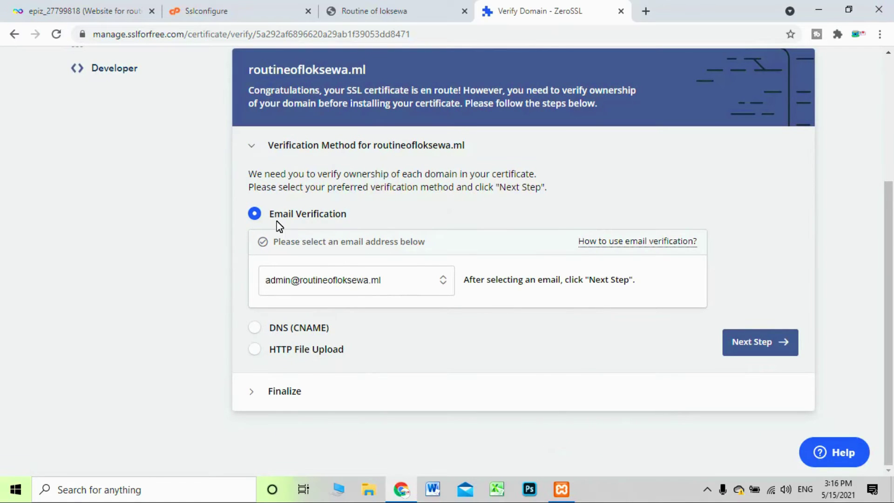
{"action": "left_click_drag", "start_coordinate": [269, 213], "coordinate": [353, 209]}
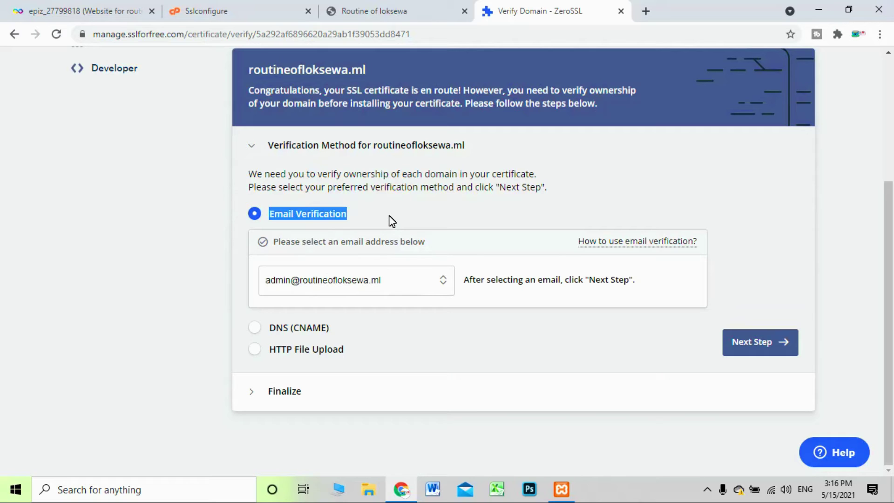
{"action": "left_click", "coordinate": [361, 217]}
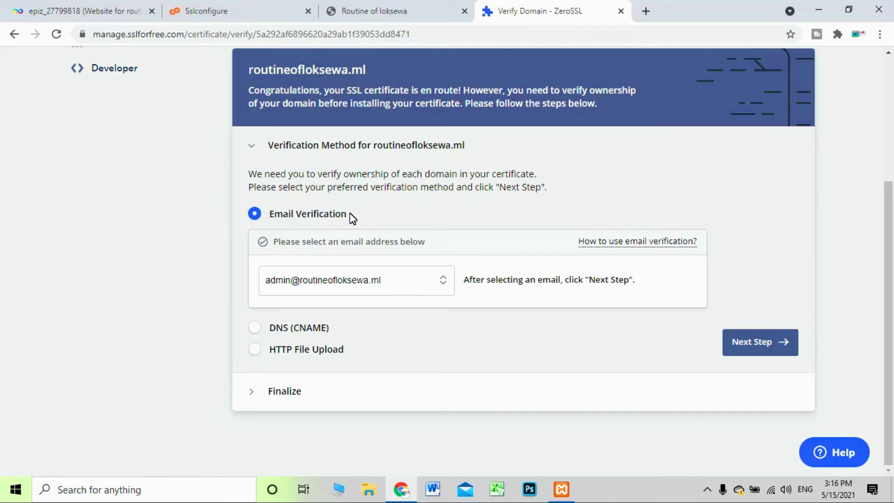
{"action": "left_click", "coordinate": [412, 284]}
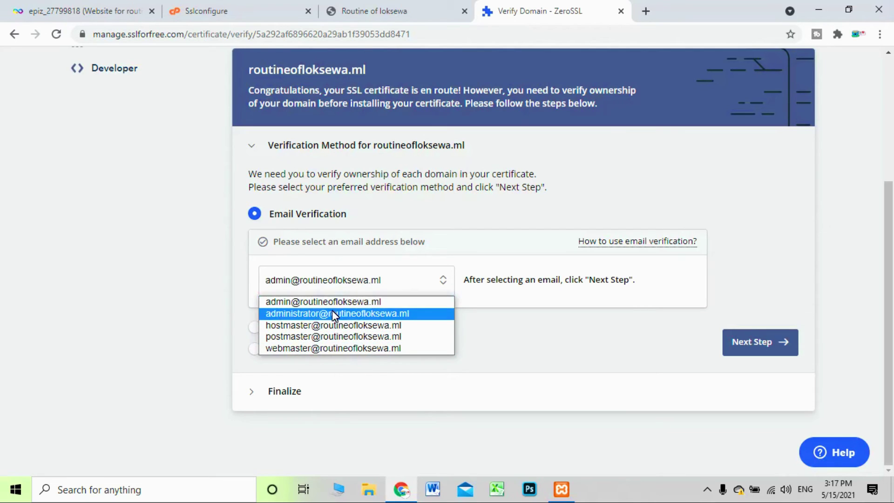
{"action": "left_click", "coordinate": [282, 280]}
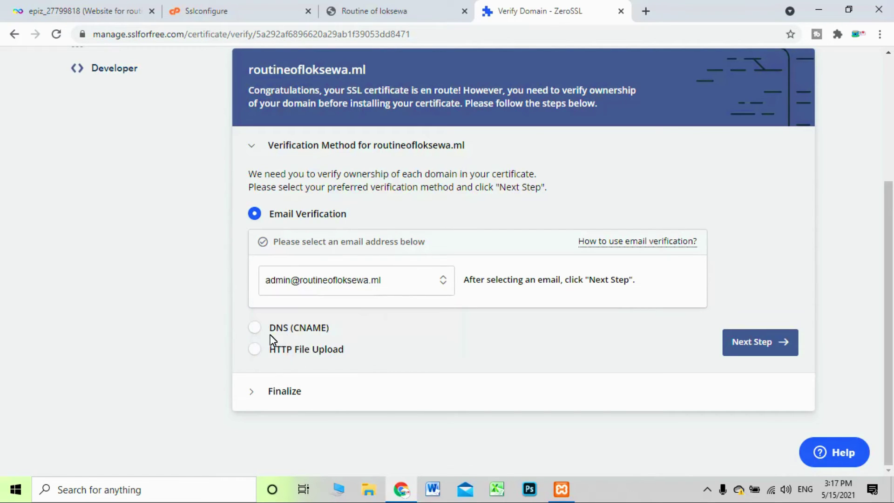
Switch verification to DNS (CNAME), view the required record, then return to the InfinityFree SSL page
{"action": "left_click", "coordinate": [261, 327]}
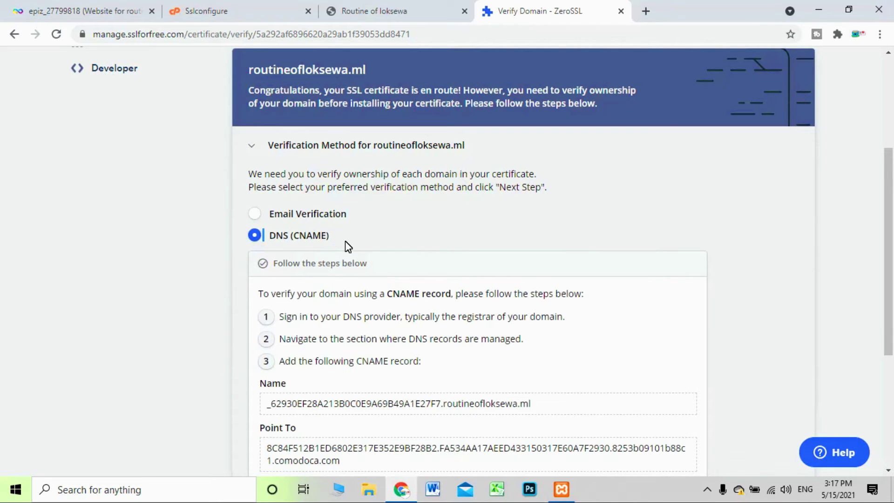
{"action": "scroll", "coordinate": [381, 410], "scroll_direction": "down", "scroll_amount": 3}
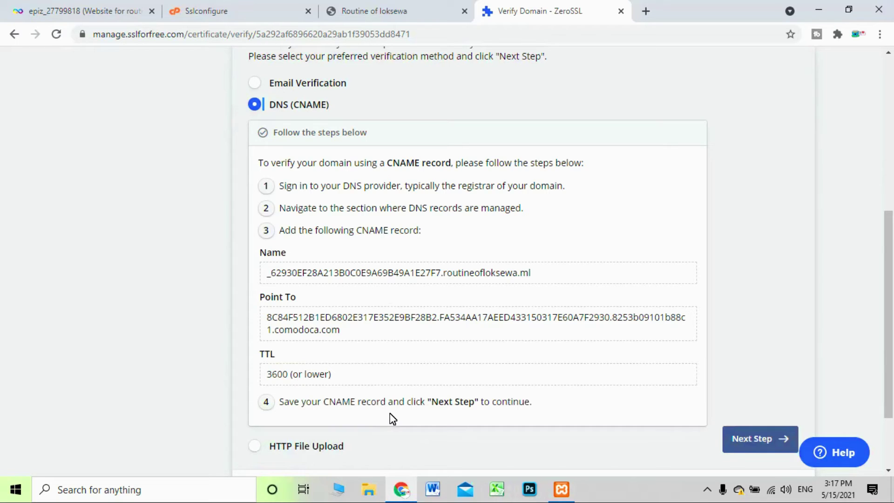
{"action": "left_click", "coordinate": [47, 9]}
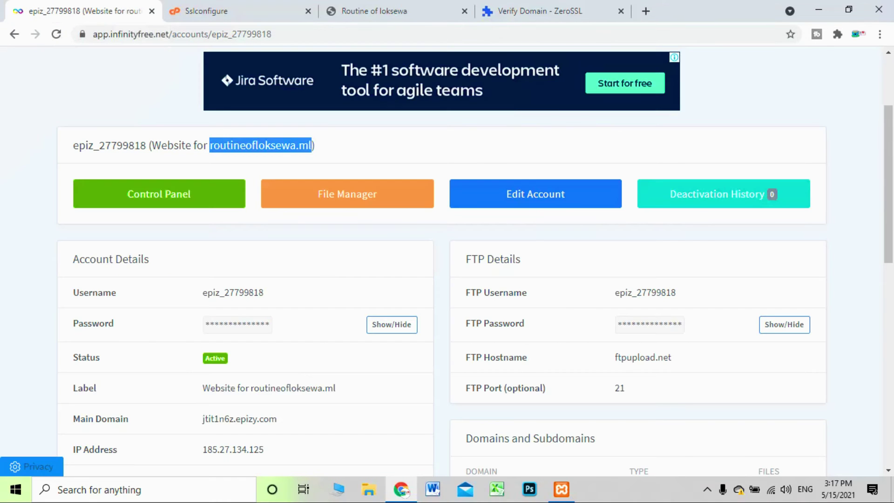
{"action": "left_click", "coordinate": [219, 10]}
{"action": "scroll", "coordinate": [114, 129], "scroll_direction": "up", "scroll_amount": 5}
Go from the control panel home to Custom CNAME Records, then back to ZeroSSL's CNAME record details
{"action": "left_click", "coordinate": [14, 103]}
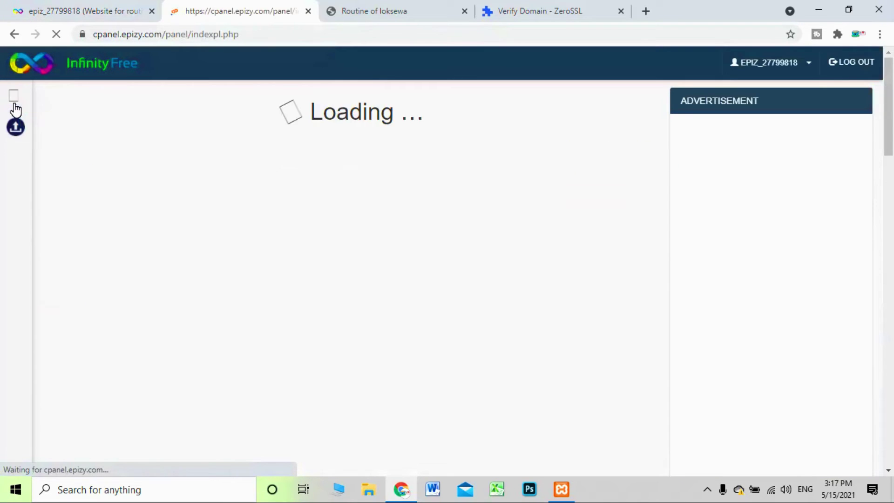
{"action": "scroll", "coordinate": [478, 268], "scroll_direction": "down", "scroll_amount": 5}
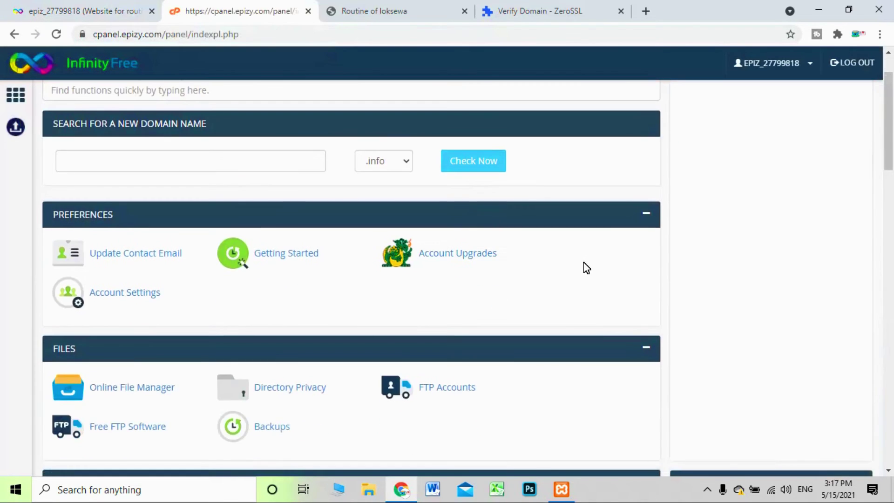
{"action": "scroll", "coordinate": [586, 270], "scroll_direction": "down", "scroll_amount": 10}
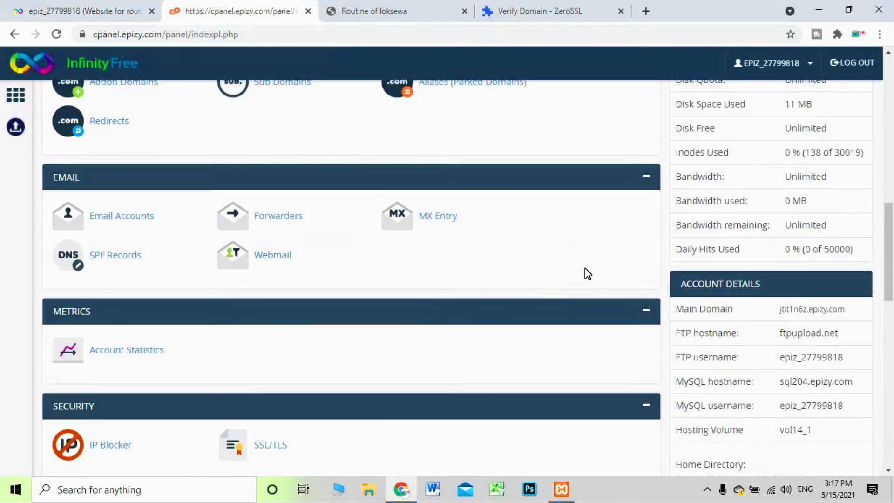
{"action": "scroll", "coordinate": [588, 274], "scroll_direction": "down", "scroll_amount": 6}
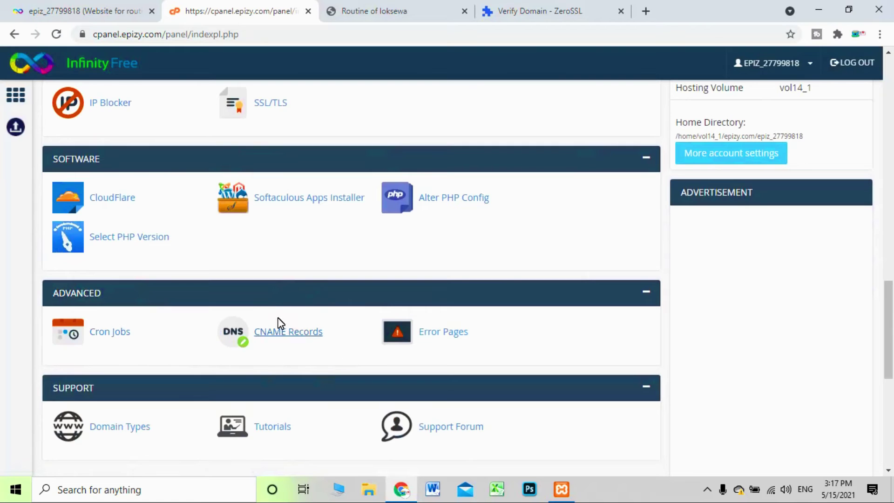
{"action": "left_click", "coordinate": [303, 334]}
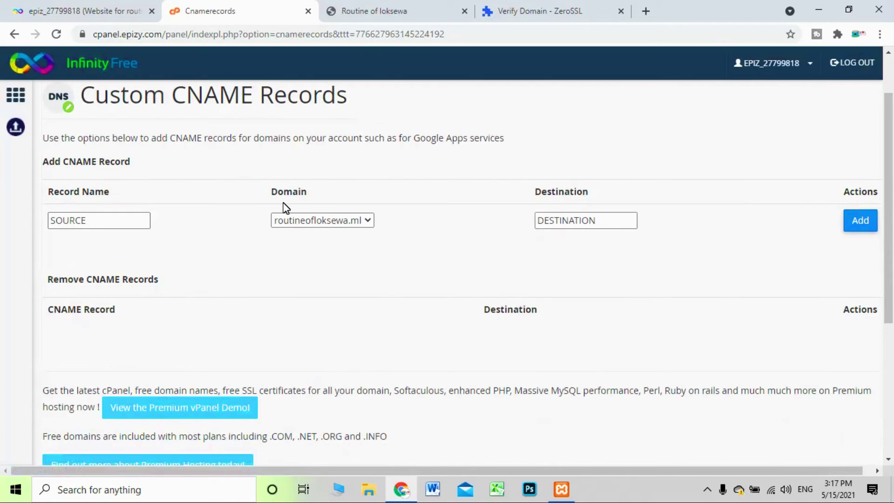
{"action": "left_click", "coordinate": [129, 216]}
{"action": "left_click", "coordinate": [425, 6]}
{"action": "left_click", "coordinate": [505, 8]}
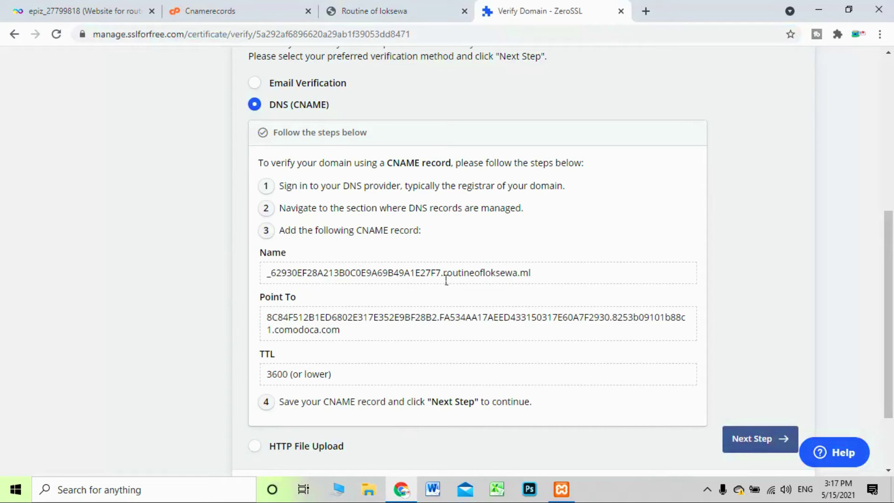
Copy the hex CNAME record name shown on ZeroSSL's verification page
{"action": "left_click_drag", "start_coordinate": [442, 275], "coordinate": [265, 272]}
{"action": "right_click", "coordinate": [275, 277]}
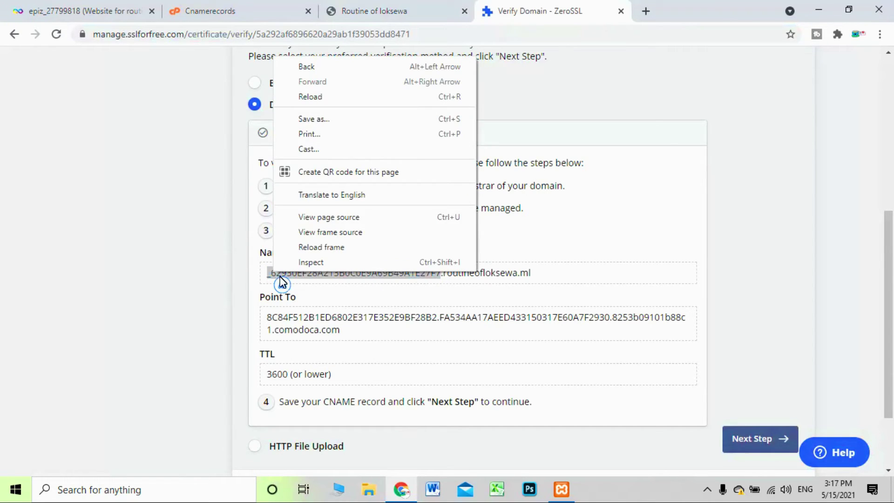
{"action": "right_click", "coordinate": [311, 279]}
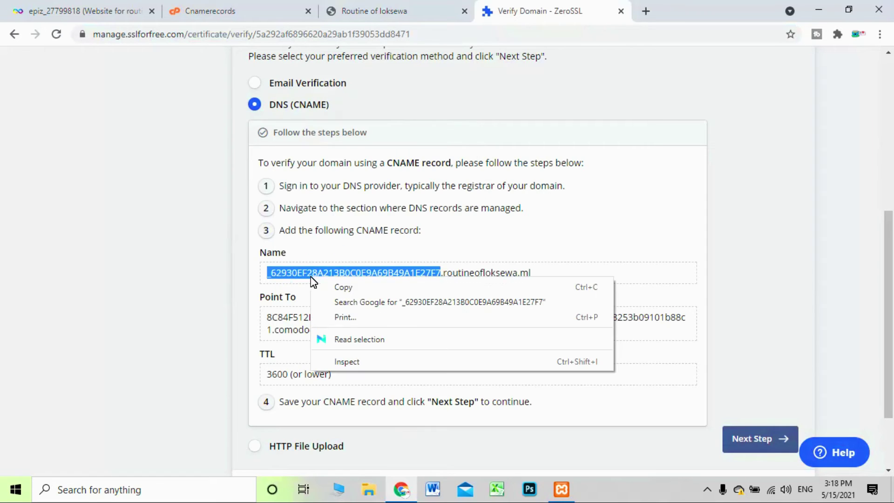
{"action": "left_click", "coordinate": [320, 286]}
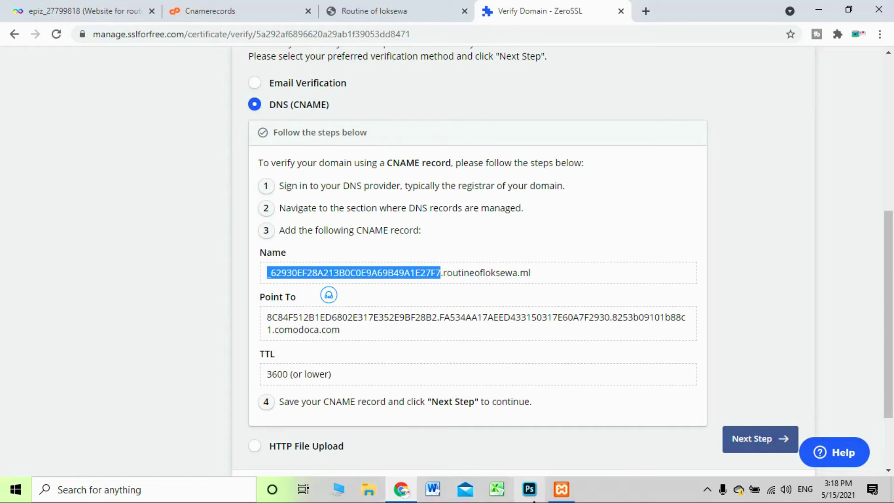
{"action": "mouse_move", "coordinate": [527, 500]}
{"action": "right_click", "coordinate": [348, 283]}
{"action": "left_click", "coordinate": [352, 283]}
Paste the hex name into Record Name and keep routineofloksewa.ml as the domain
{"action": "key", "text": "ctrl+1"}
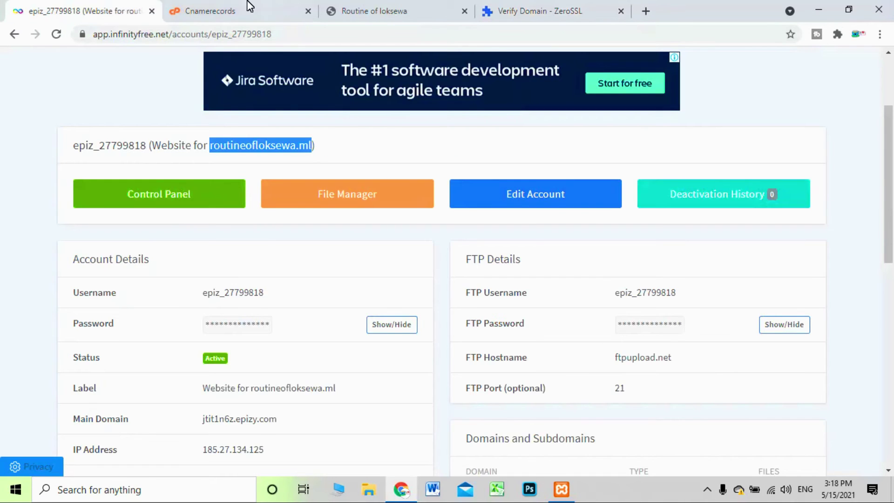
{"action": "left_click", "coordinate": [250, 10]}
{"action": "left_click", "coordinate": [90, 225]}
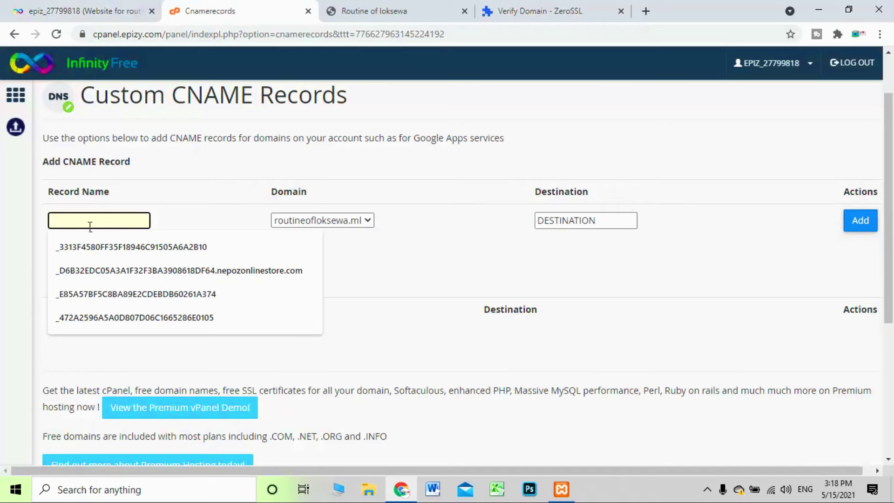
{"action": "key", "text": "ctrl+v"}
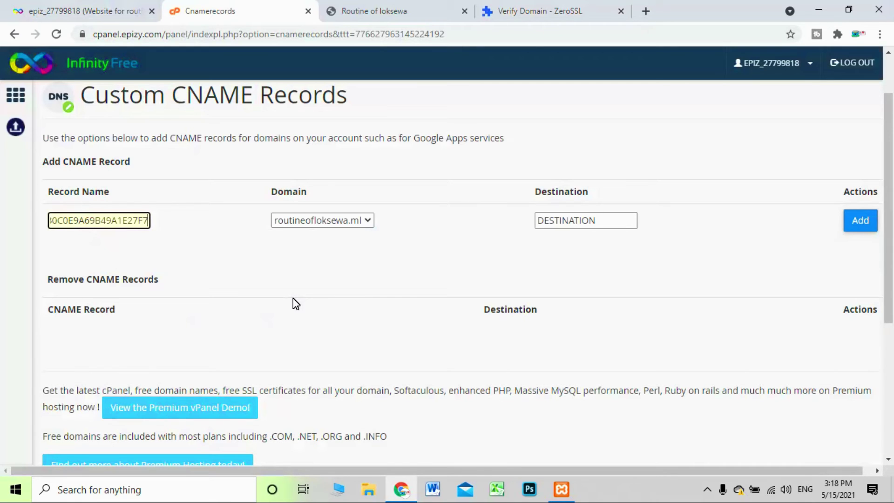
{"action": "left_click", "coordinate": [368, 220]}
{"action": "left_click", "coordinate": [375, 221]}
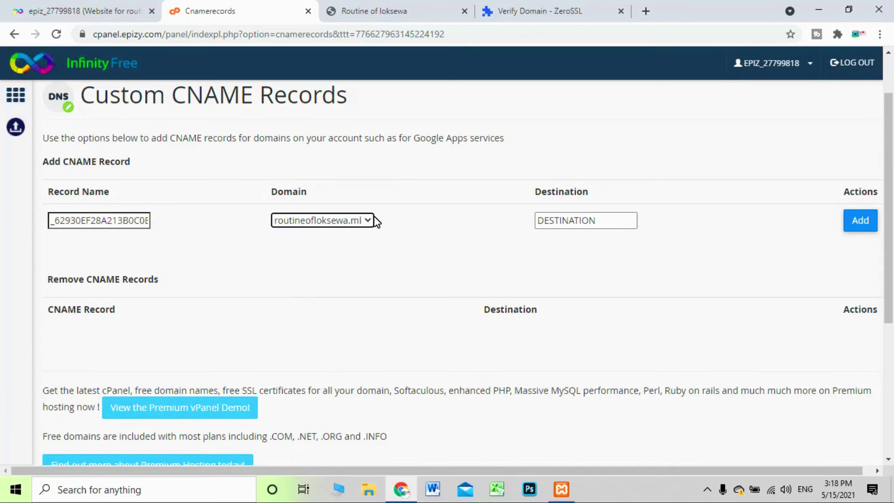
Copy ZeroSSL's comodoca.com Point To value for the CNAME record
{"action": "left_click", "coordinate": [623, 222]}
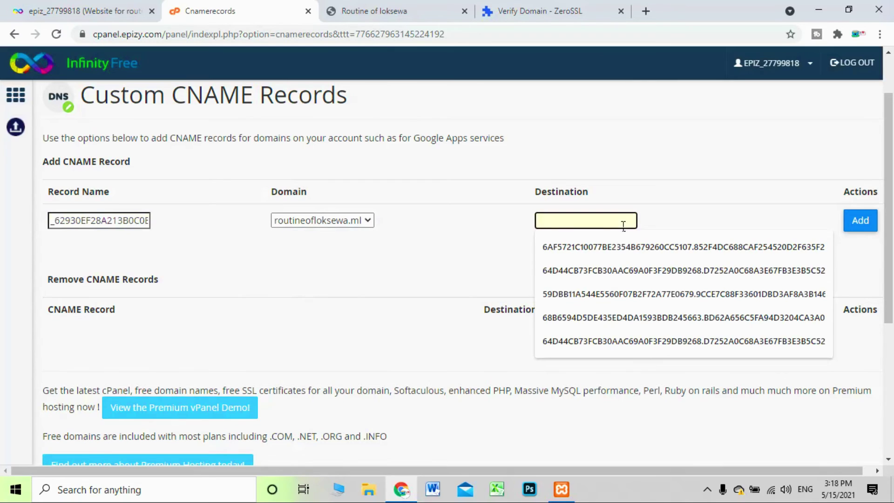
{"action": "left_click", "coordinate": [545, 10]}
{"action": "scroll", "coordinate": [330, 253], "scroll_direction": "down", "scroll_amount": 2}
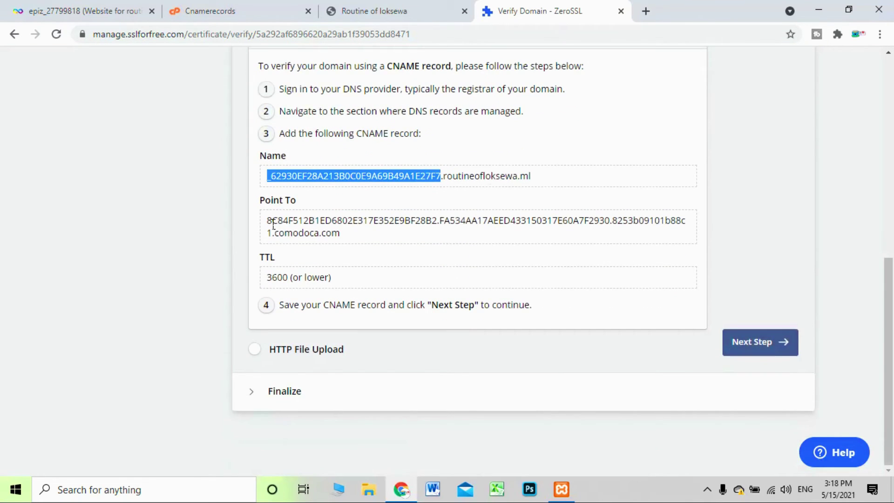
{"action": "left_click_drag", "start_coordinate": [266, 220], "coordinate": [345, 240]}
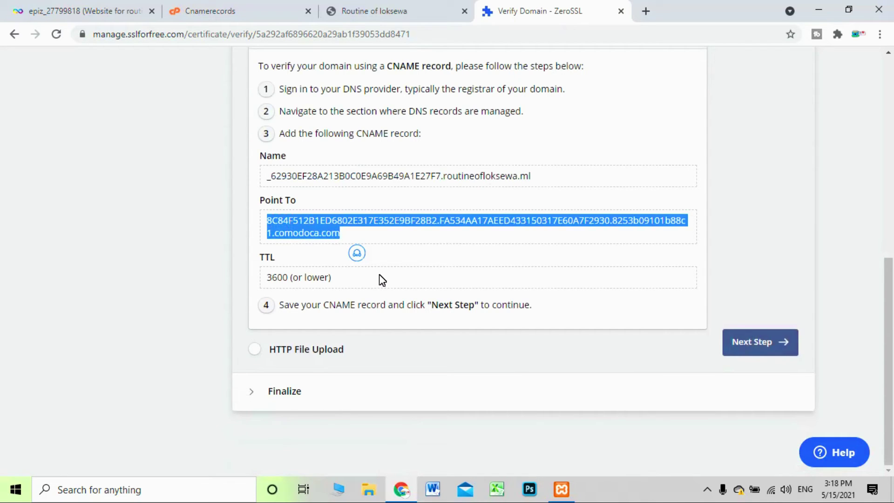
{"action": "right_click", "coordinate": [344, 236]}
{"action": "left_click", "coordinate": [335, 247]}
Paste it as the Destination, add the CNAME record, reload the list, and return to ZeroSSL
{"action": "left_click", "coordinate": [123, 11]}
{"action": "left_click", "coordinate": [207, 10]}
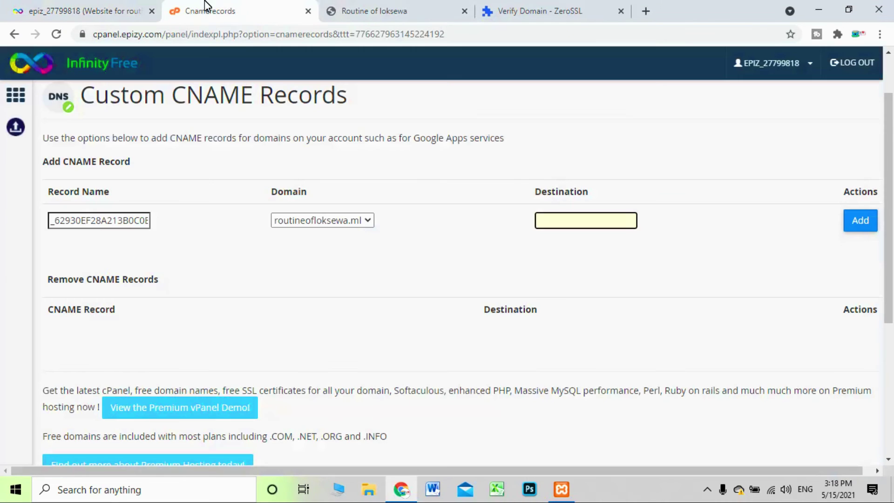
{"action": "right_click", "coordinate": [587, 225]}
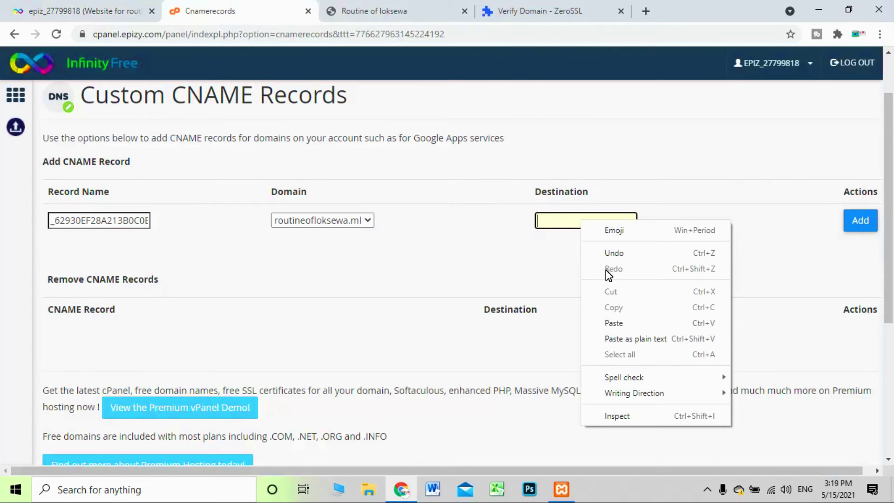
{"action": "left_click", "coordinate": [614, 320]}
{"action": "left_click", "coordinate": [861, 229]}
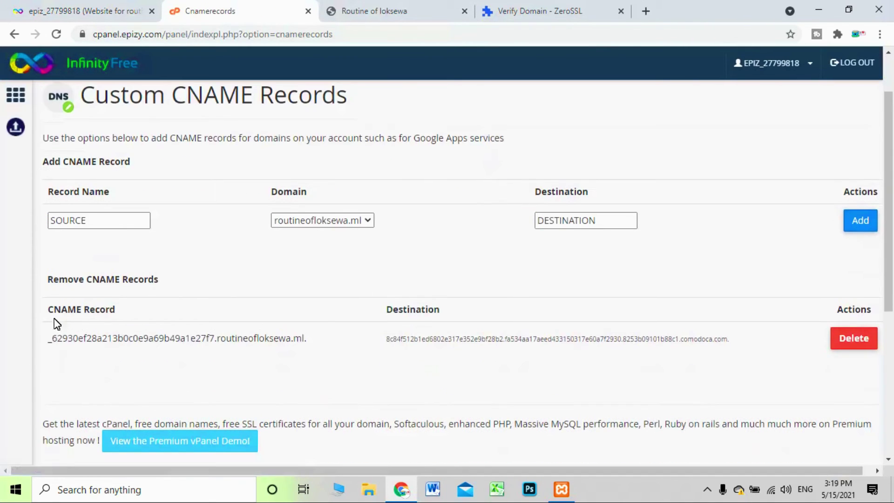
{"action": "left_click_drag", "start_coordinate": [45, 340], "coordinate": [425, 357]}
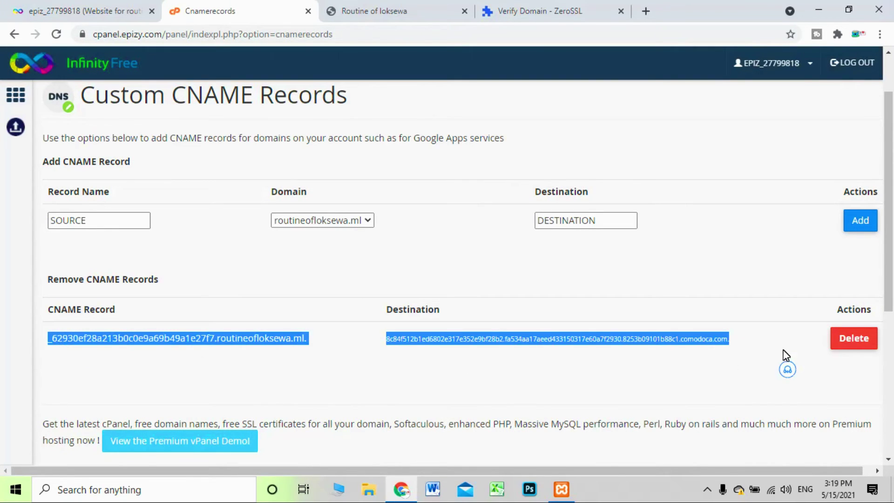
{"action": "left_click", "coordinate": [767, 340]}
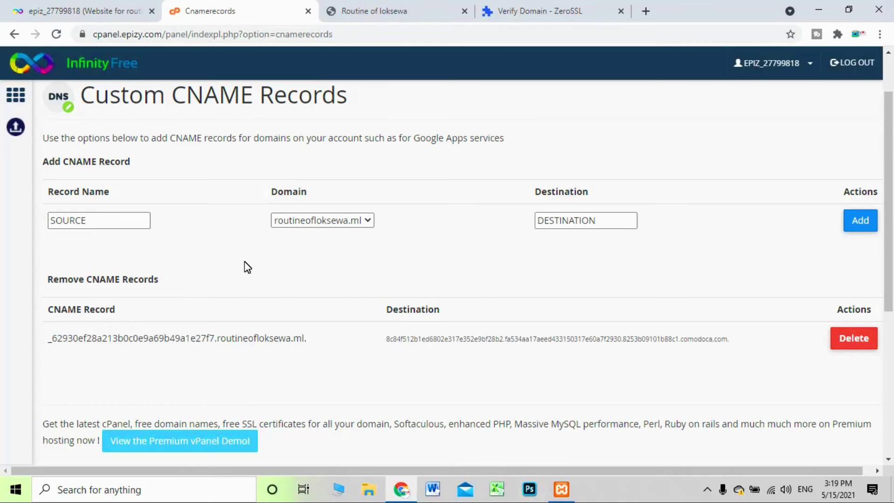
{"action": "left_click", "coordinate": [56, 34]}
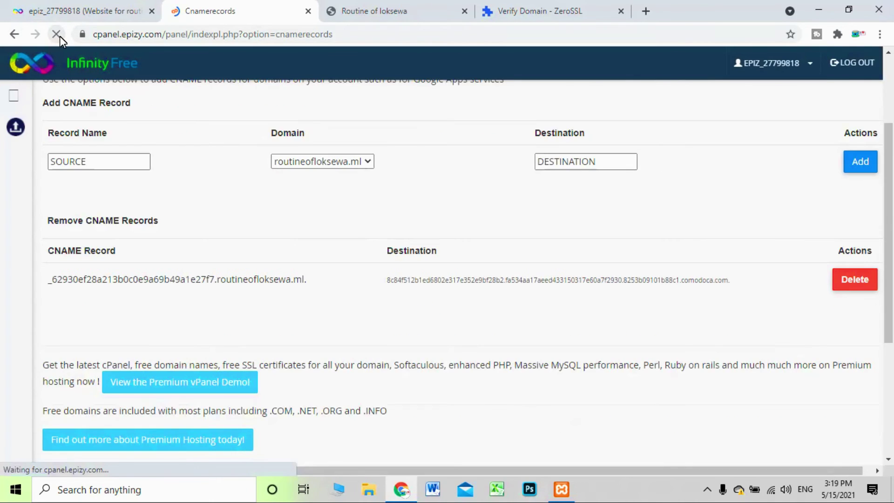
{"action": "left_click", "coordinate": [512, 11]}
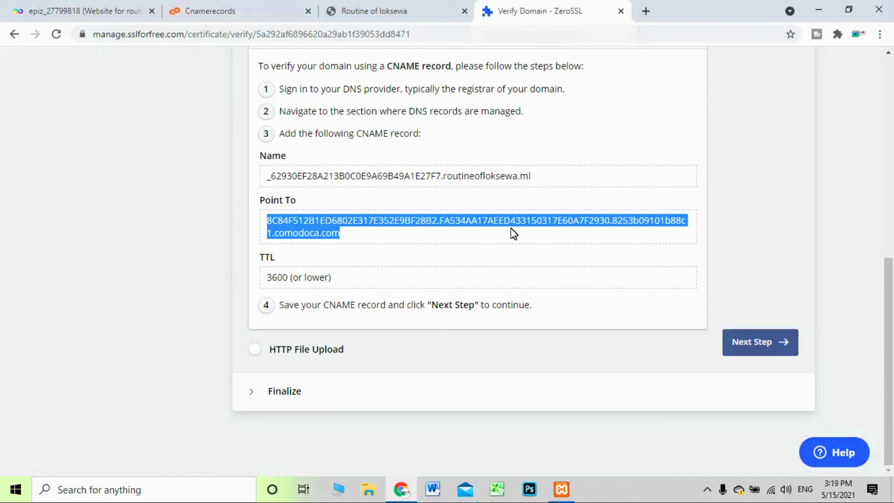
Advance to ZeroSSL's Finalize section and verify ownership of routineofloksewa.ml
{"action": "left_click", "coordinate": [492, 348]}
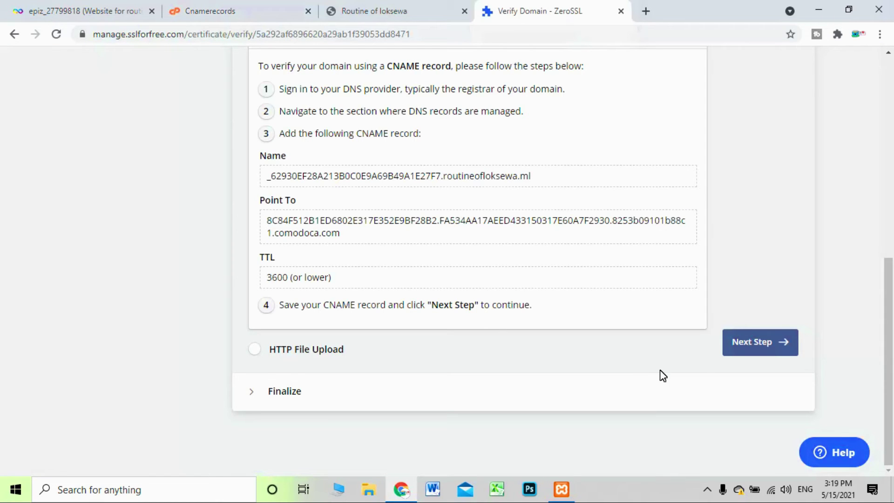
{"action": "left_click", "coordinate": [752, 354]}
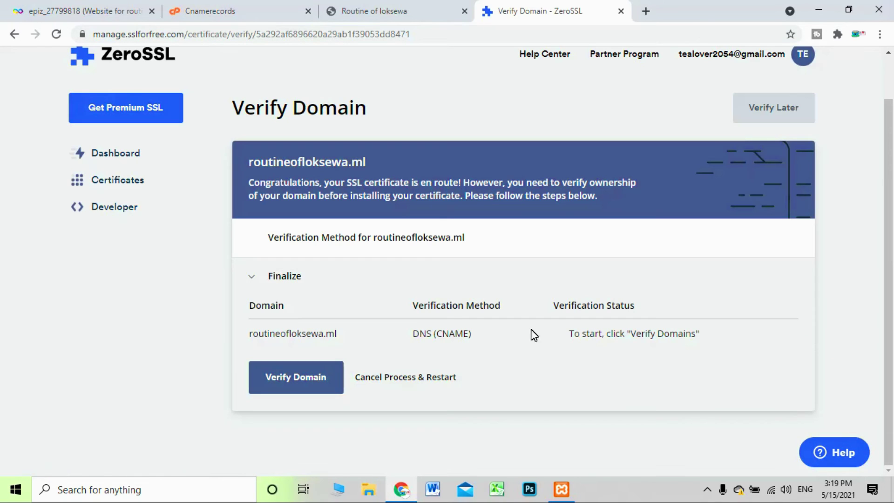
{"action": "left_click", "coordinate": [298, 383]}
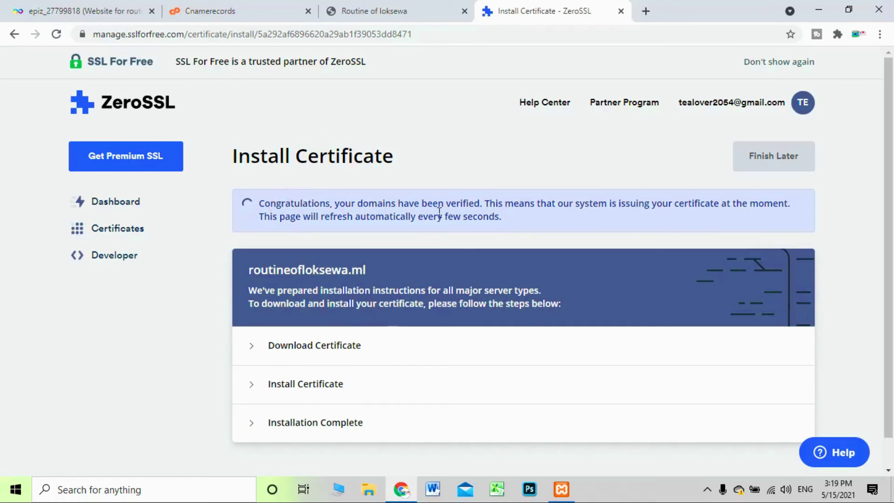
Download the certificate as routineofloksewa.ml.zip and close the WinRAR licence dialog and window
{"action": "left_click_drag", "start_coordinate": [482, 207], "coordinate": [276, 204]}
{"action": "left_click", "coordinate": [271, 186]}
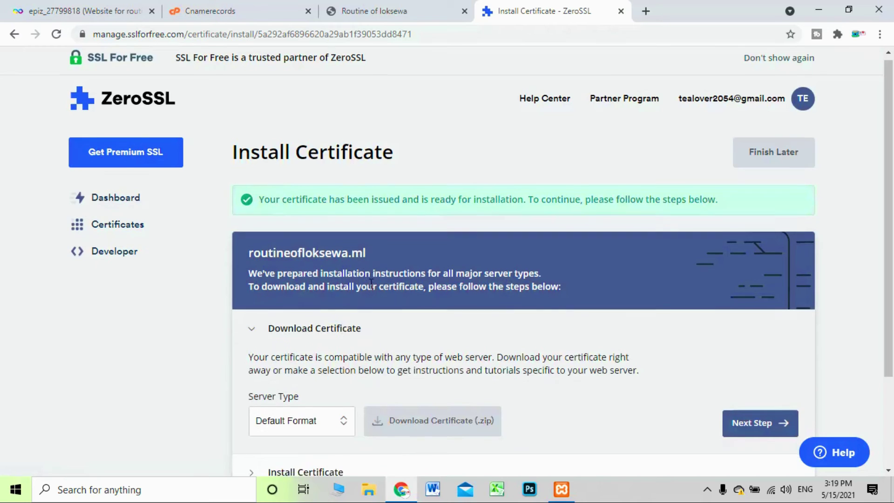
{"action": "scroll", "coordinate": [371, 283], "scroll_direction": "down", "scroll_amount": 3}
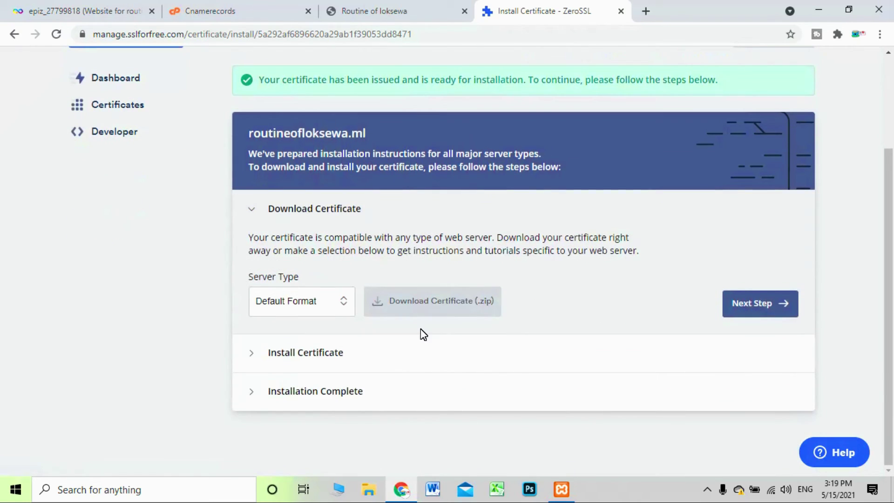
{"action": "left_click", "coordinate": [439, 301]}
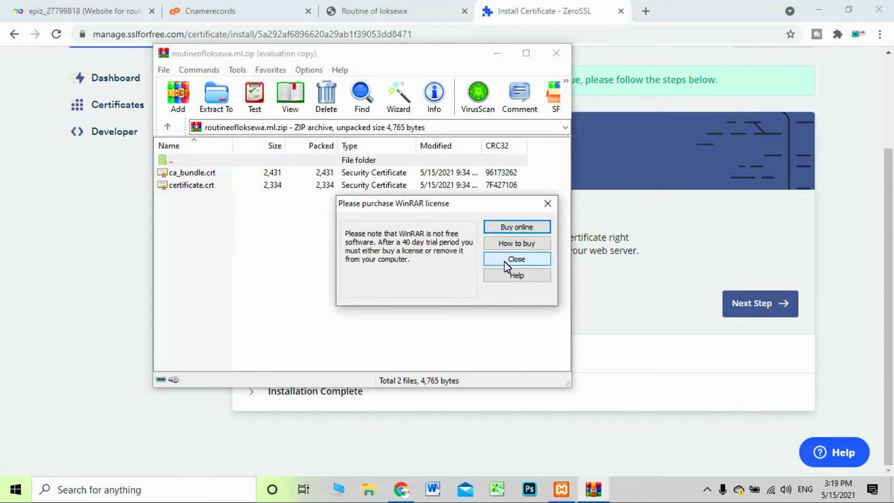
{"action": "left_click", "coordinate": [504, 261]}
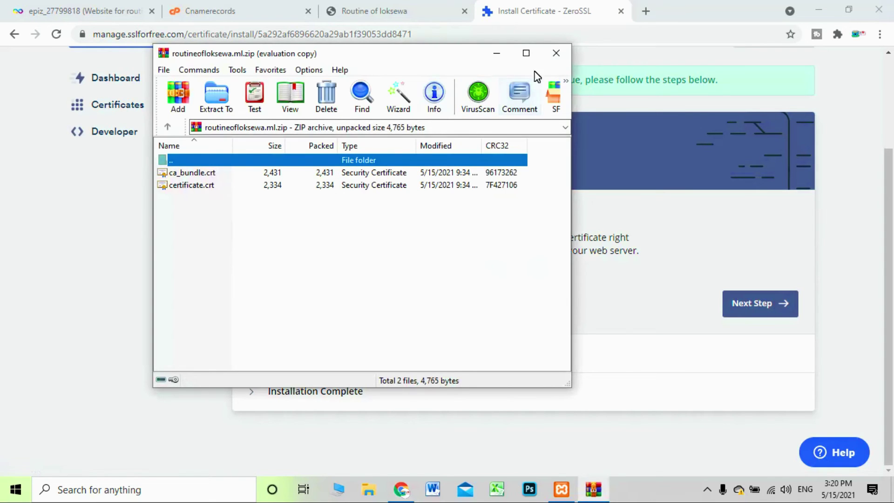
{"action": "left_click", "coordinate": [556, 55]}
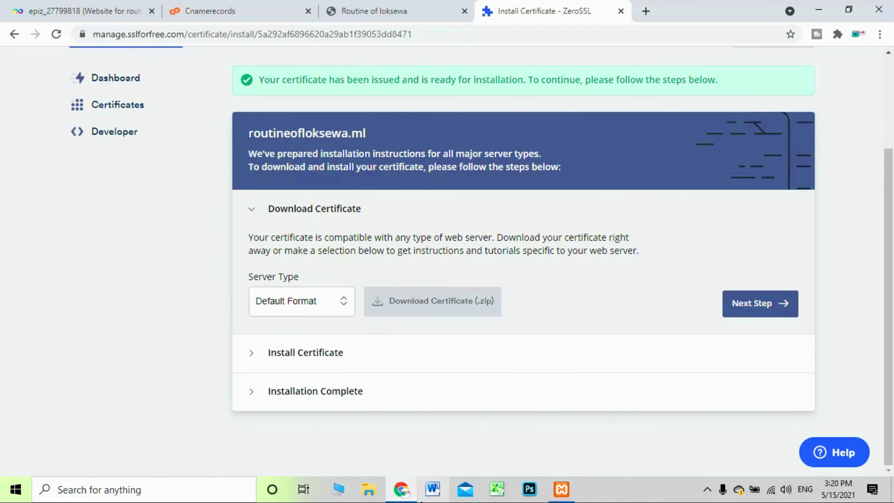
Bring up File Explorer at This PC
{"action": "left_click", "coordinate": [343, 490]}
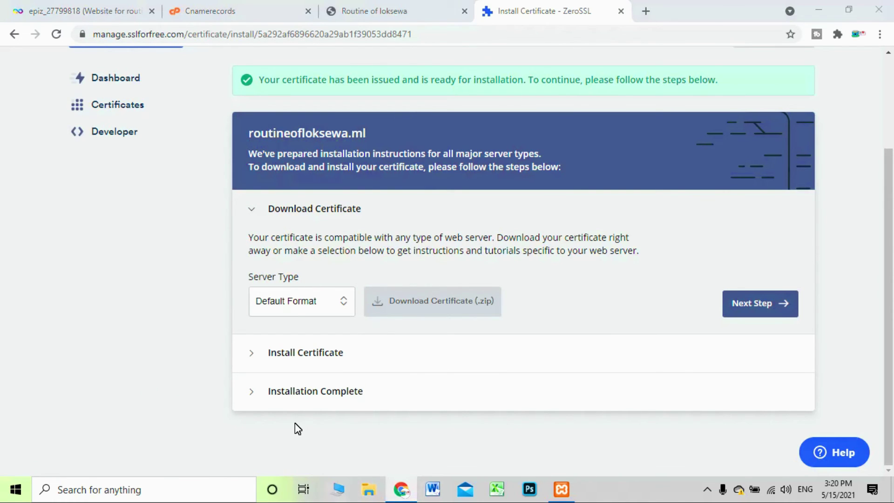
{"action": "left_click", "coordinate": [582, 298]}
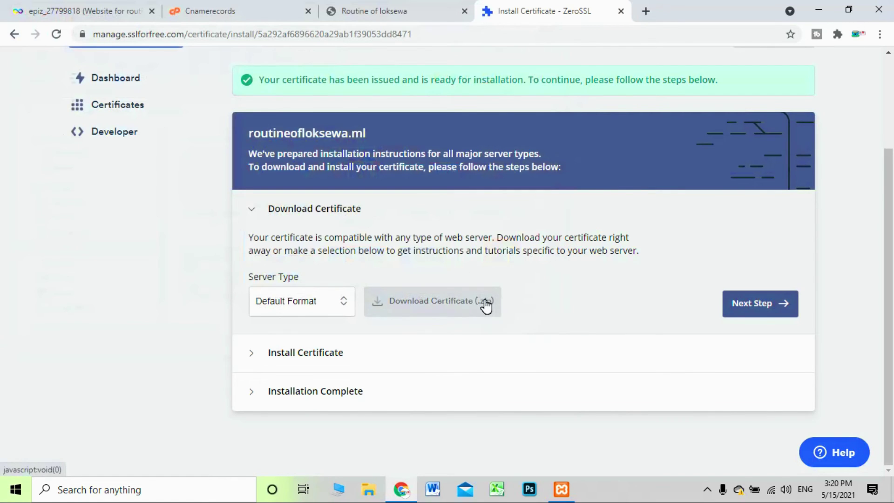
{"action": "left_click", "coordinate": [344, 492]}
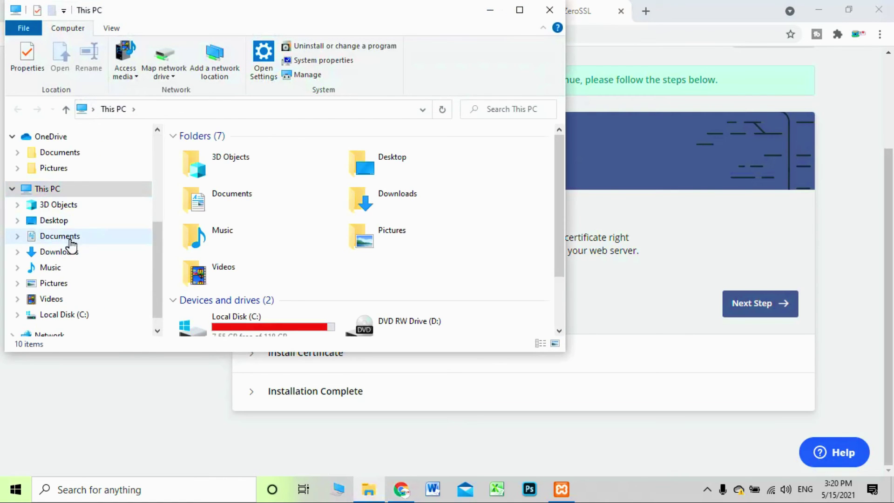
Open the routineofloksewa.ml zip from Downloads in Notepad++
{"action": "left_click", "coordinate": [70, 252]}
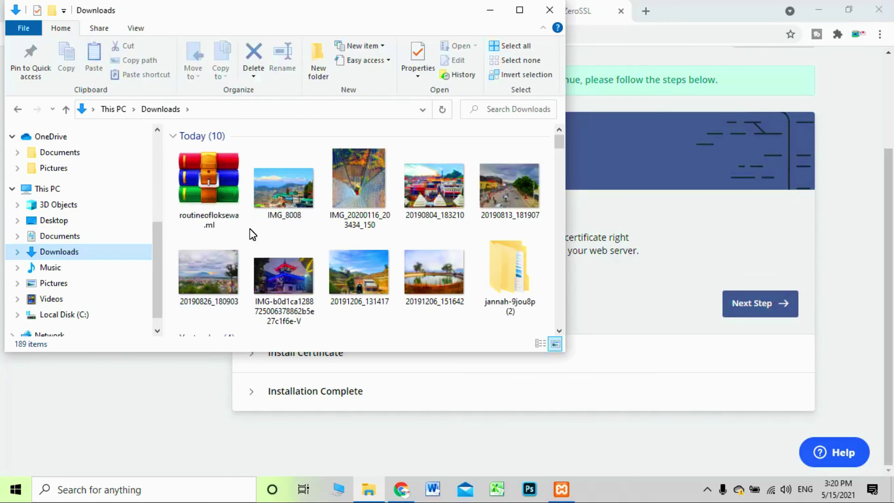
{"action": "right_click", "coordinate": [212, 189]}
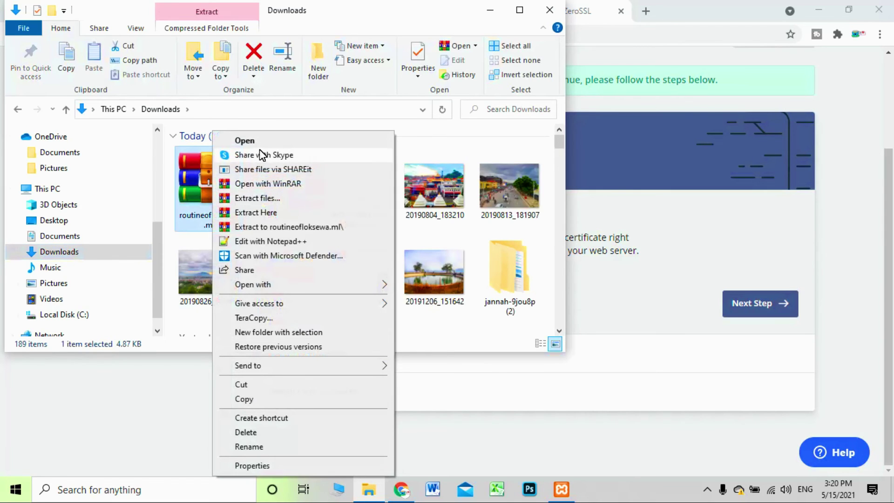
{"action": "left_click", "coordinate": [259, 241]}
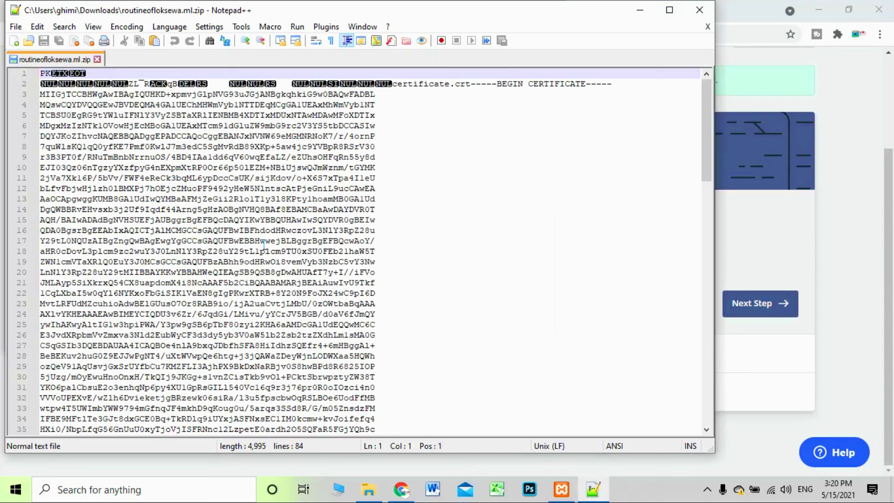
Copy the certificate text block from line 2 onward, then minimize Notepad++ and File Explorer
{"action": "left_click_drag", "start_coordinate": [395, 86], "coordinate": [380, 85]}
{"action": "left_click", "coordinate": [396, 98]}
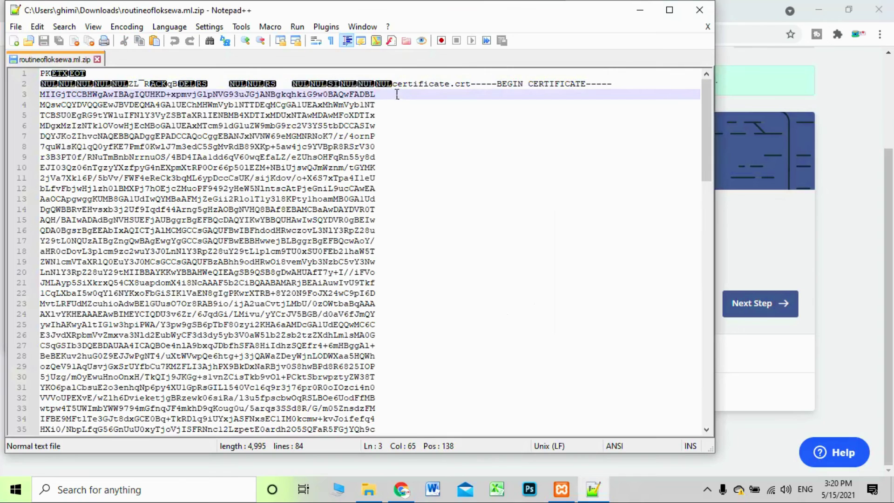
{"action": "left_click", "coordinate": [398, 88]}
{"action": "left_click_drag", "start_coordinate": [400, 90], "coordinate": [459, 354]}
{"action": "scroll", "coordinate": [451, 314], "scroll_direction": "down", "scroll_amount": 4}
{"action": "right_click", "coordinate": [288, 177]}
{"action": "left_click", "coordinate": [317, 196]}
{"action": "left_click", "coordinate": [640, 10]}
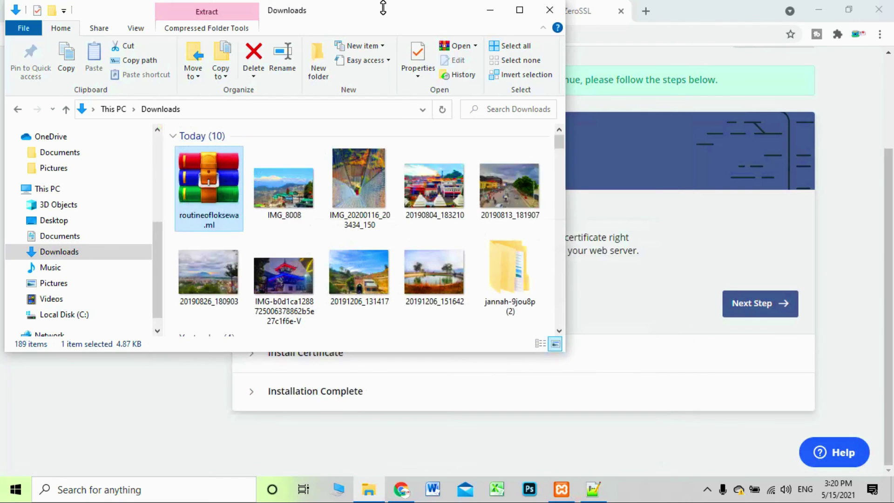
{"action": "left_click", "coordinate": [489, 10]}
Go to the cPanel SSL/TLS page and open Configure for routineofloksewa.ml
{"action": "left_click", "coordinate": [89, 11]}
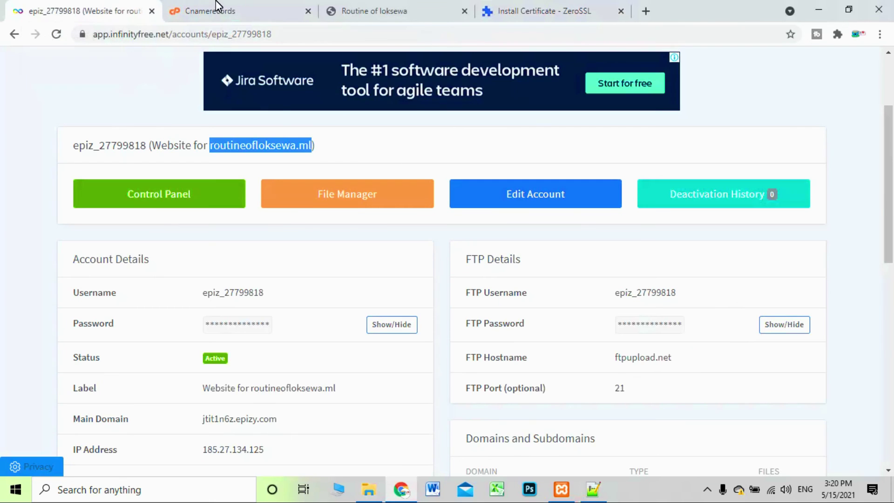
{"action": "left_click", "coordinate": [210, 11]}
{"action": "scroll", "coordinate": [148, 231], "scroll_direction": "down", "scroll_amount": 3}
{"action": "scroll", "coordinate": [147, 231], "scroll_direction": "up", "scroll_amount": 3}
{"action": "left_click", "coordinate": [7, 97]}
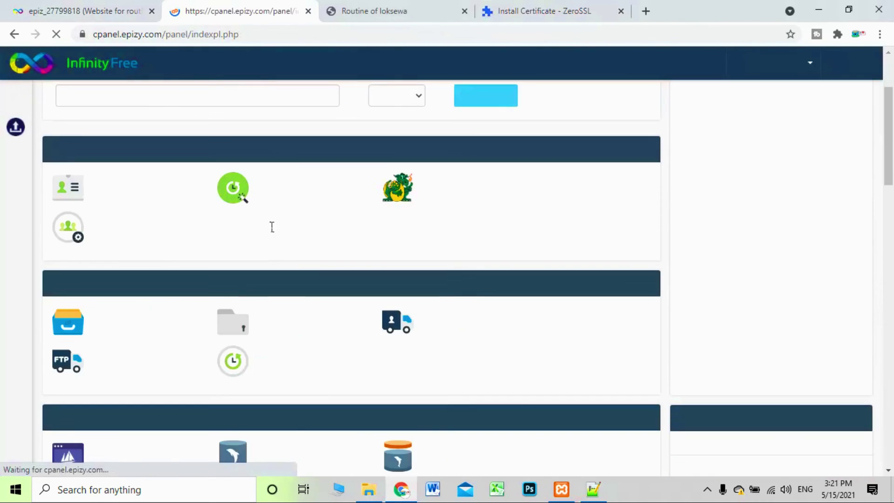
{"action": "scroll", "coordinate": [294, 252], "scroll_direction": "down", "scroll_amount": 8}
{"action": "scroll", "coordinate": [295, 252], "scroll_direction": "down", "scroll_amount": 10}
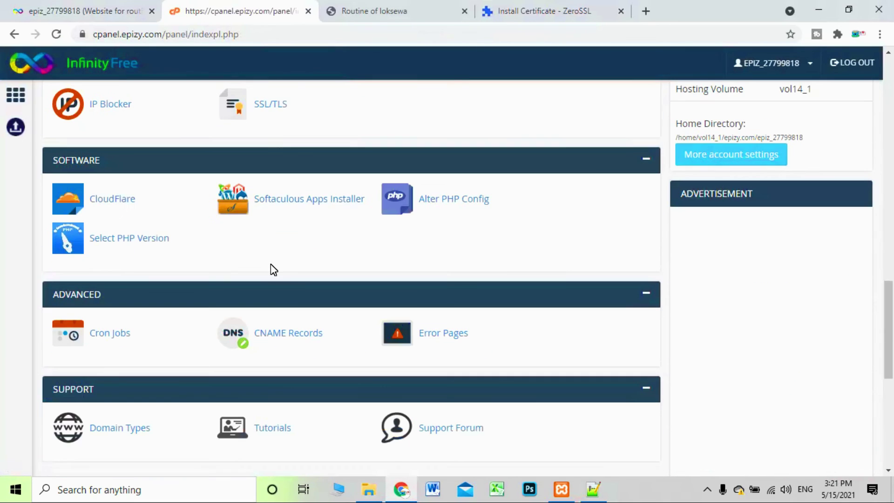
{"action": "left_click", "coordinate": [275, 105]}
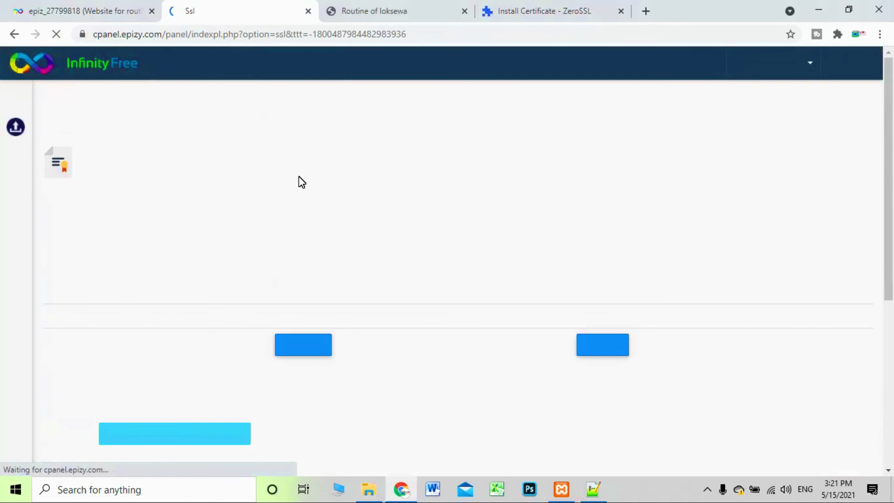
{"action": "scroll", "coordinate": [301, 184], "scroll_direction": "down", "scroll_amount": 6}
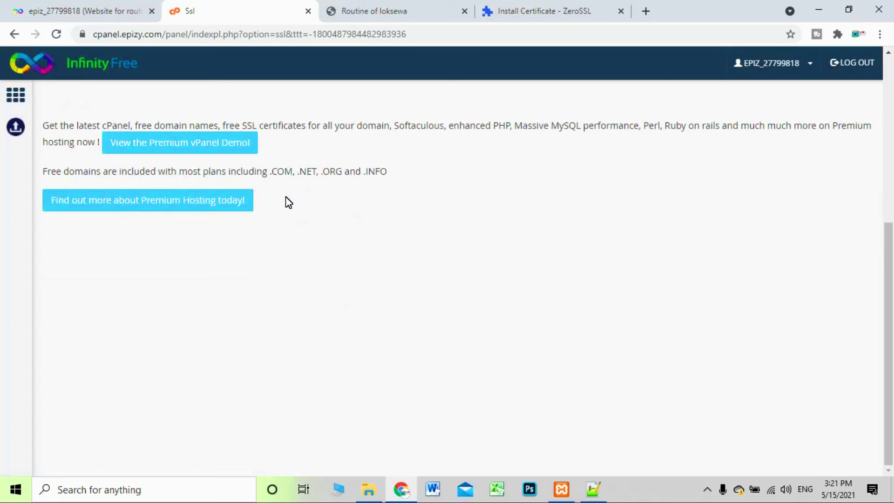
{"action": "scroll", "coordinate": [286, 202], "scroll_direction": "up", "scroll_amount": 5}
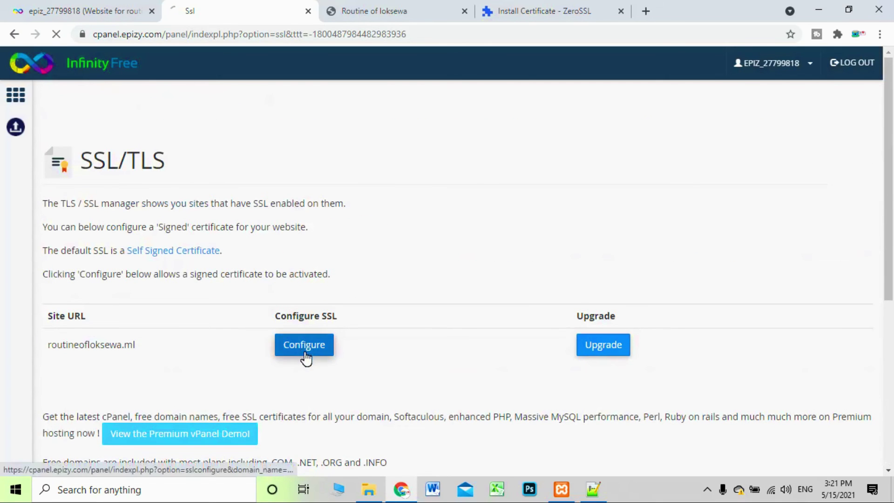
{"action": "left_click", "coordinate": [302, 350]}
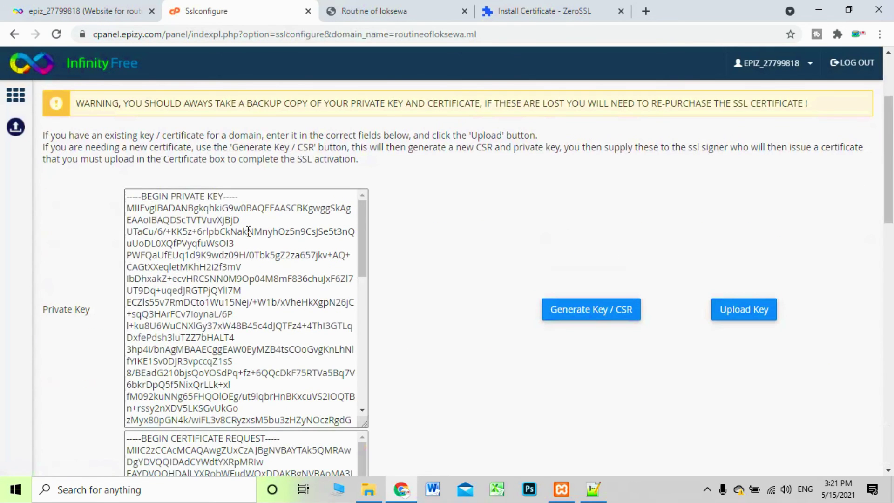
Paste the copied certificate into the Certificate box and upload it
{"action": "scroll", "coordinate": [143, 300], "scroll_direction": "down", "scroll_amount": 8}
{"action": "scroll", "coordinate": [143, 301], "scroll_direction": "down", "scroll_amount": 6}
{"action": "scroll", "coordinate": [196, 373], "scroll_direction": "down", "scroll_amount": 8}
{"action": "left_click", "coordinate": [204, 441]}
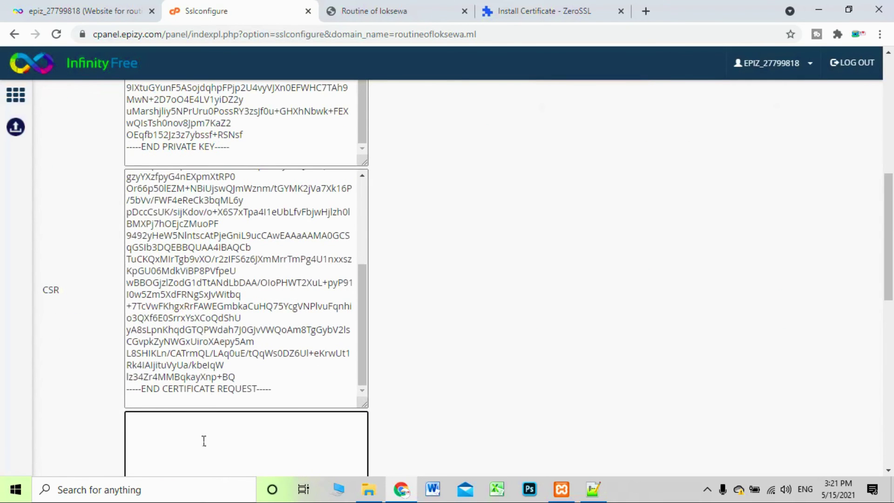
{"action": "key", "text": "ctrl+v"}
{"action": "left_click", "coordinate": [759, 359]}
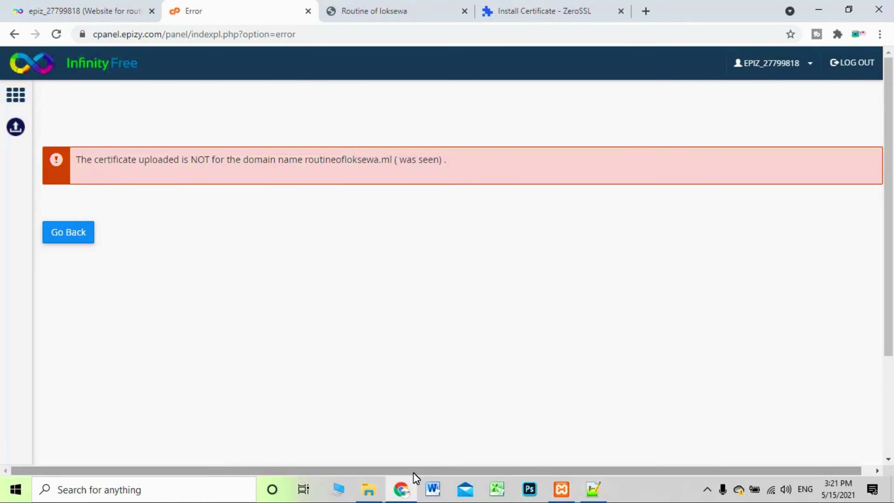
Extract the routineofloksewa.ml archive in Downloads and open the extracted folder
{"action": "left_click", "coordinate": [370, 490]}
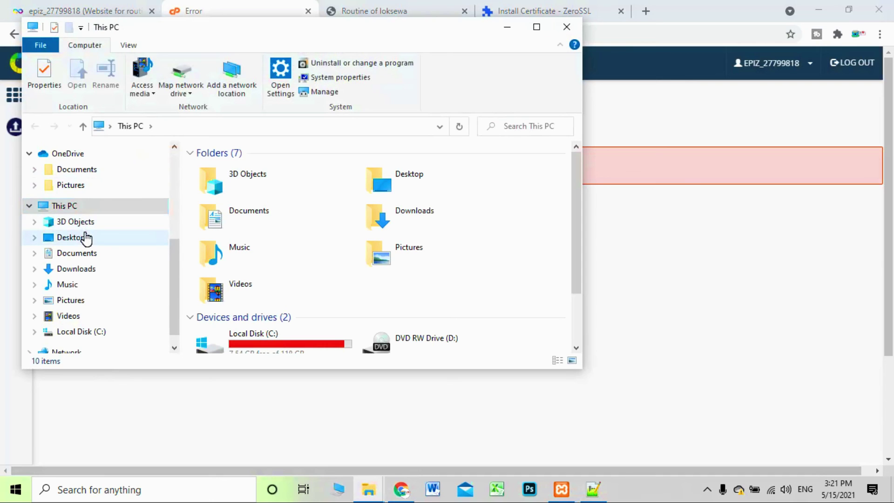
{"action": "scroll", "coordinate": [84, 187], "scroll_direction": "up", "scroll_amount": 3}
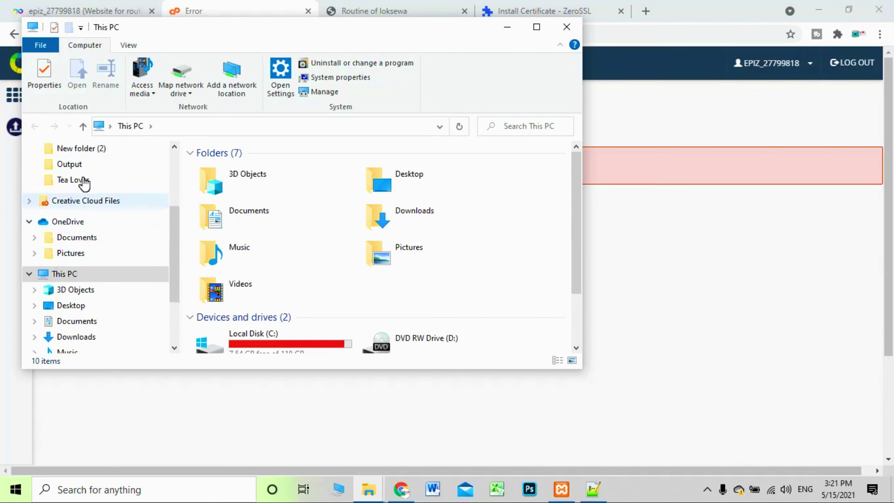
{"action": "left_click", "coordinate": [81, 165]}
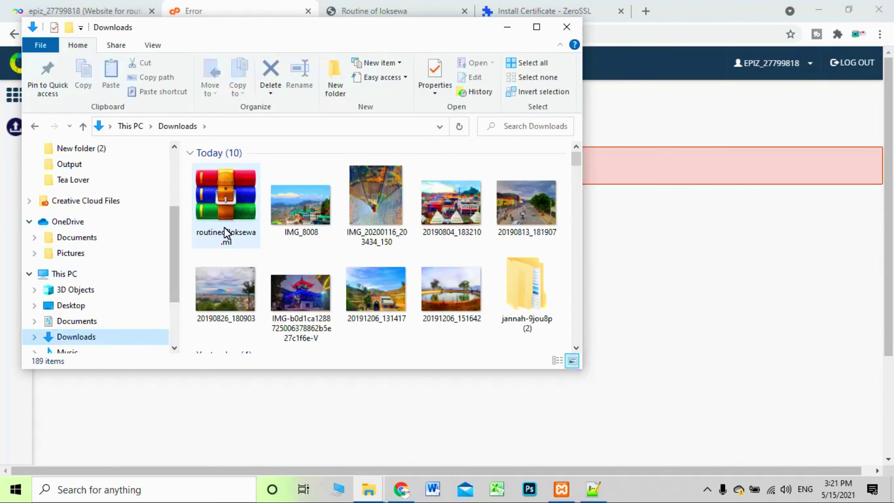
{"action": "right_click", "coordinate": [227, 223]}
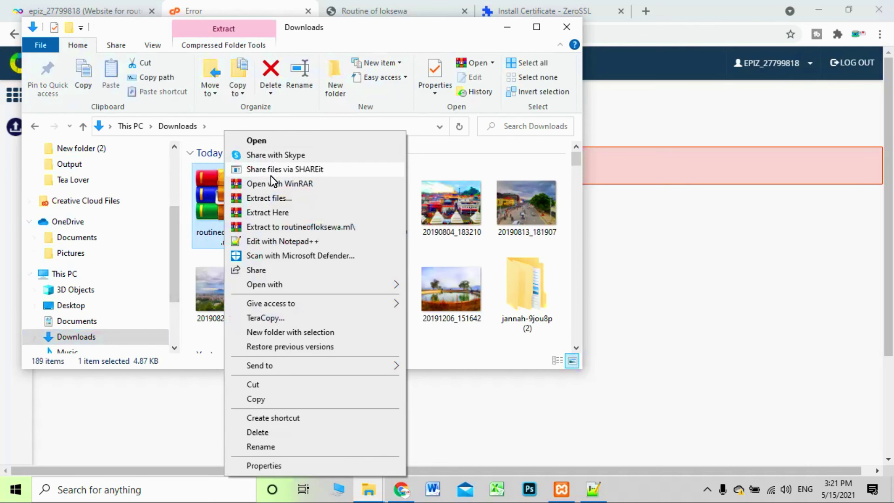
{"action": "left_click", "coordinate": [277, 198]}
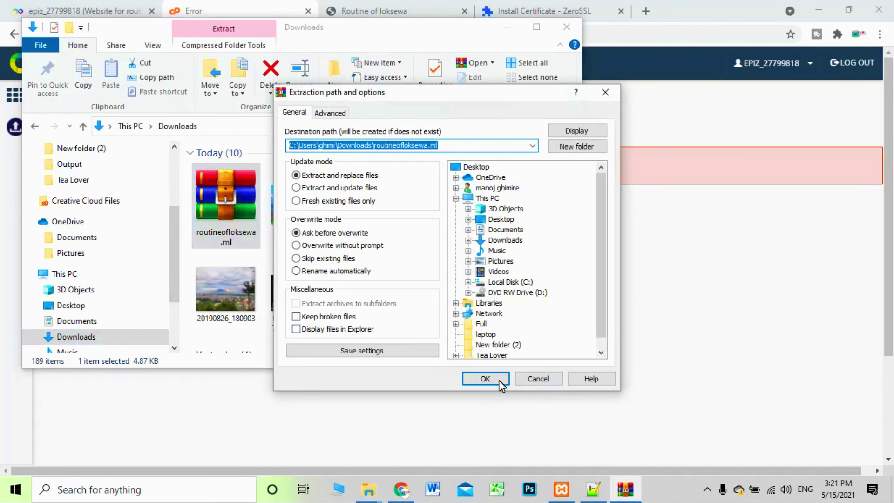
{"action": "left_click", "coordinate": [489, 378]}
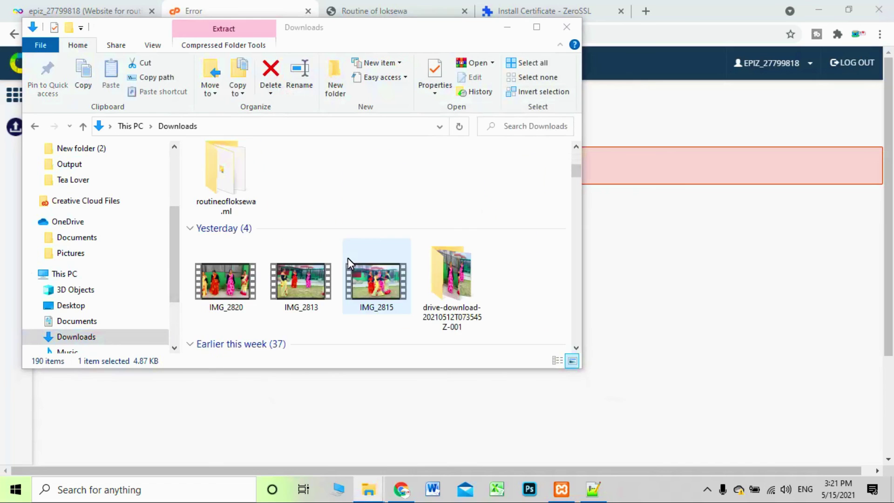
{"action": "double_click", "coordinate": [235, 258]}
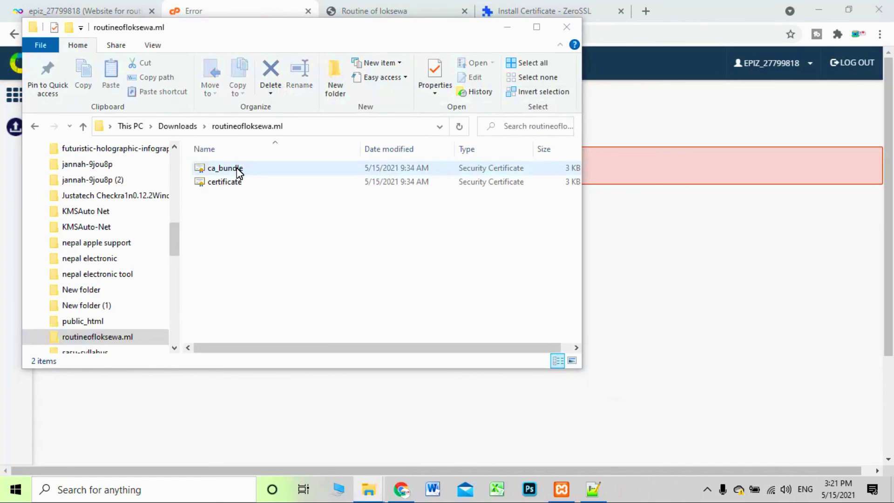
Open certificate.crt and import it into Windows via the certificate import wizard
{"action": "double_click", "coordinate": [239, 182]}
{"action": "left_click", "coordinate": [164, 289]}
{"action": "left_click", "coordinate": [250, 340]}
{"action": "left_click", "coordinate": [251, 340]}
{"action": "left_click", "coordinate": [253, 339]}
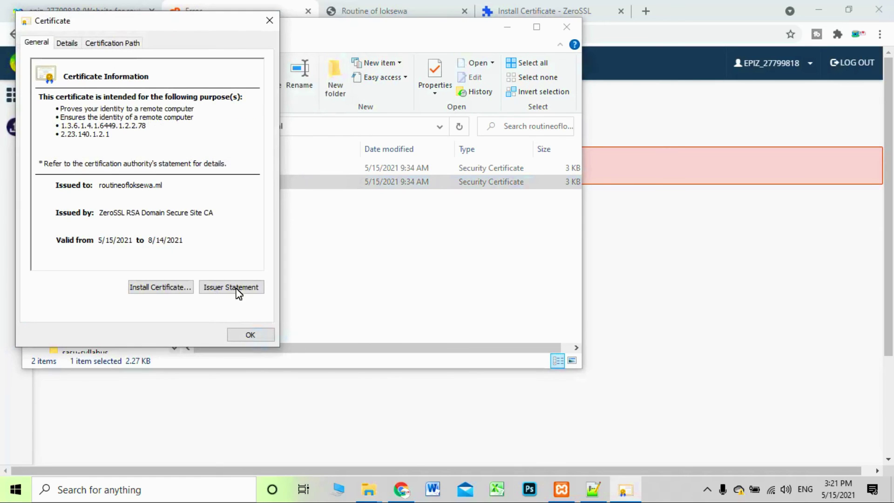
{"action": "key", "text": "Return"}
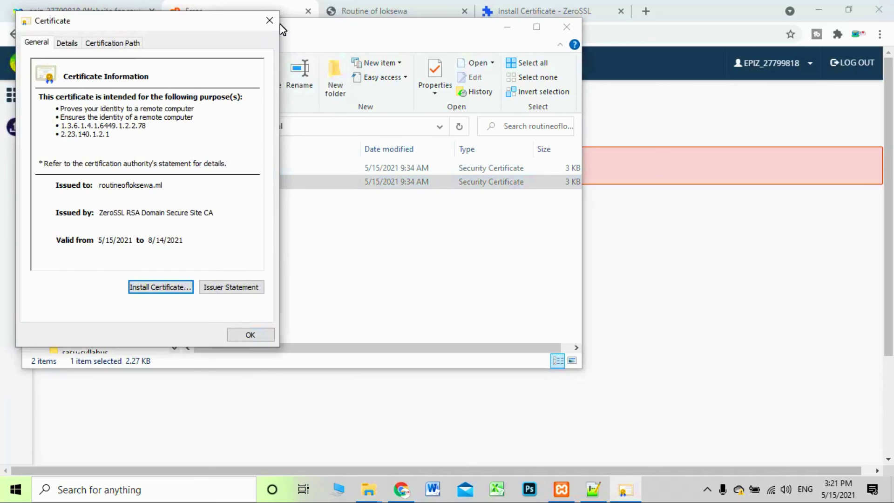
{"action": "left_click", "coordinate": [269, 20]}
Open certificate.crt in Notepad++, select all its text, and return to the InfinityFree SSL page
{"action": "right_click", "coordinate": [271, 181]}
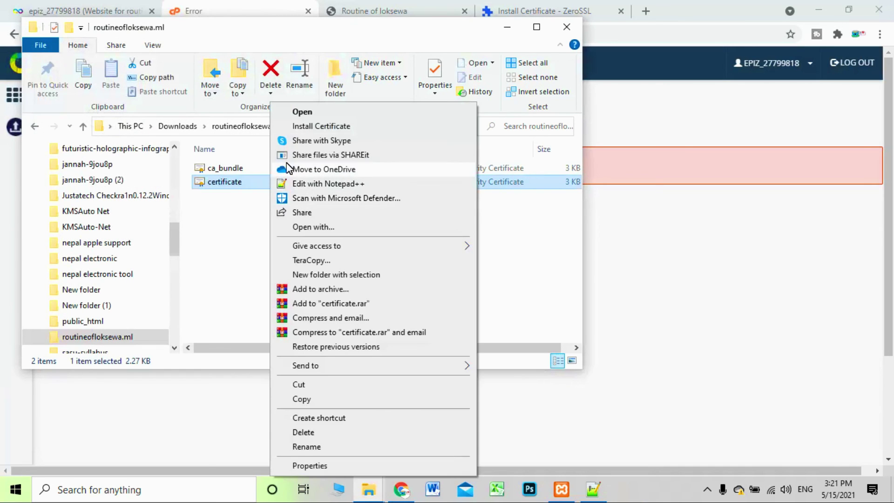
{"action": "left_click", "coordinate": [341, 184]}
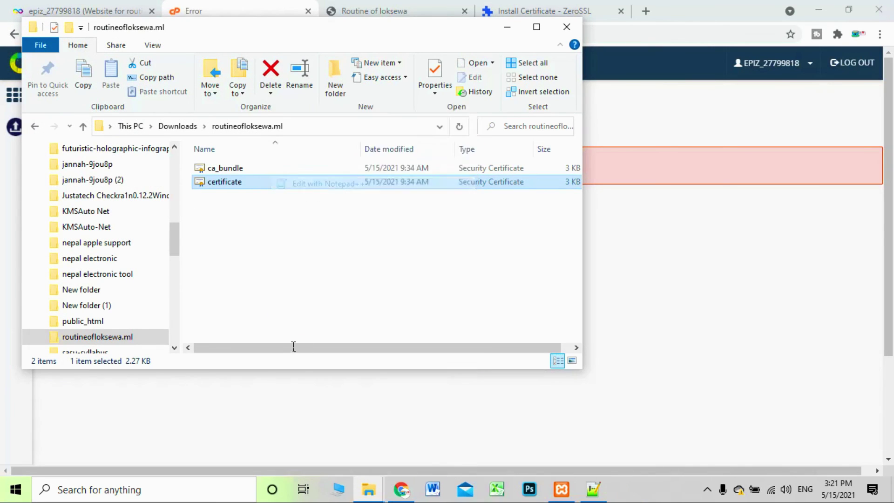
{"action": "scroll", "coordinate": [223, 232], "scroll_direction": "down", "scroll_amount": 2}
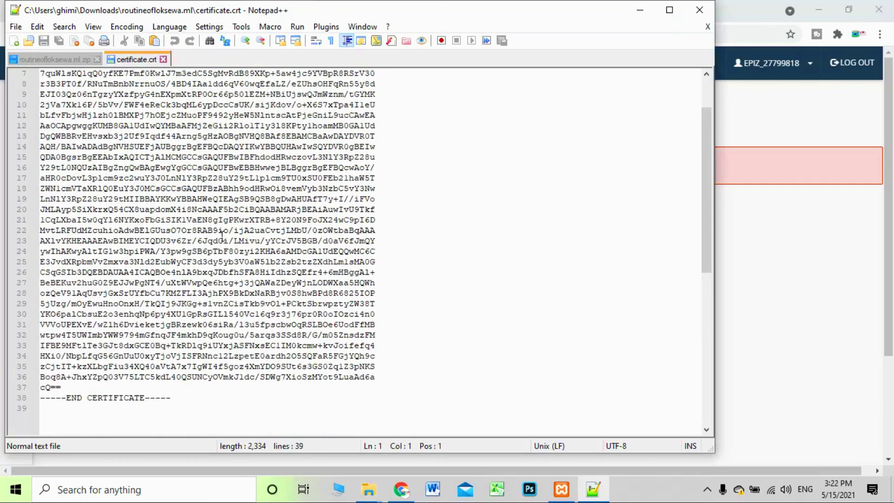
{"action": "key", "text": "ctrl+a"}
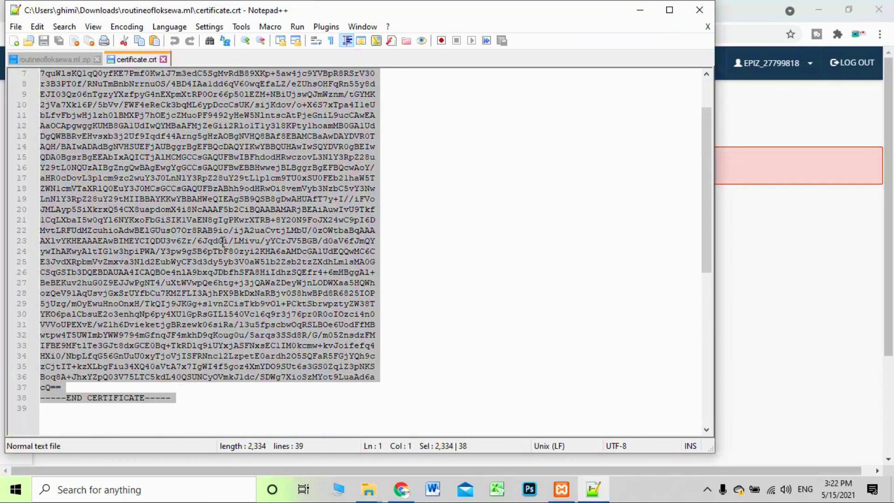
{"action": "left_click", "coordinate": [640, 10]}
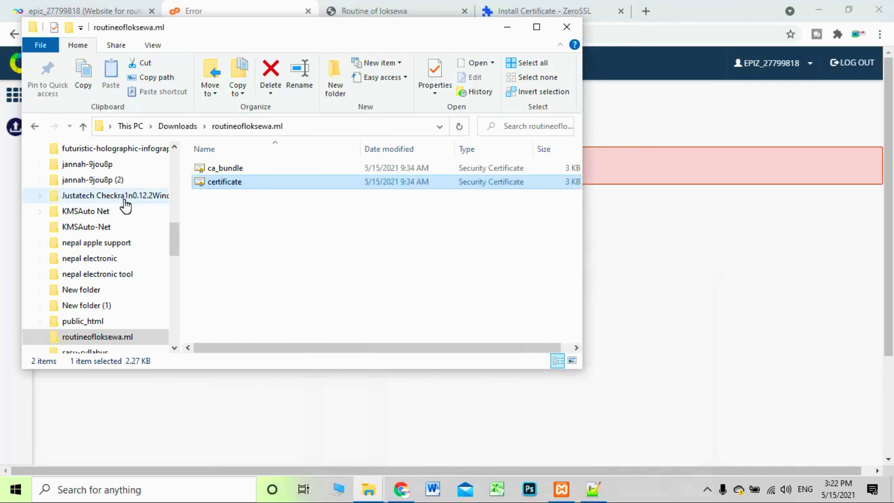
{"action": "left_click", "coordinate": [567, 26]}
{"action": "left_click", "coordinate": [358, 7]}
{"action": "left_click", "coordinate": [268, 6]}
Replace the Certificate box contents with the extracted certificate, upload it, and return to ZeroSSL
{"action": "left_click", "coordinate": [60, 235]}
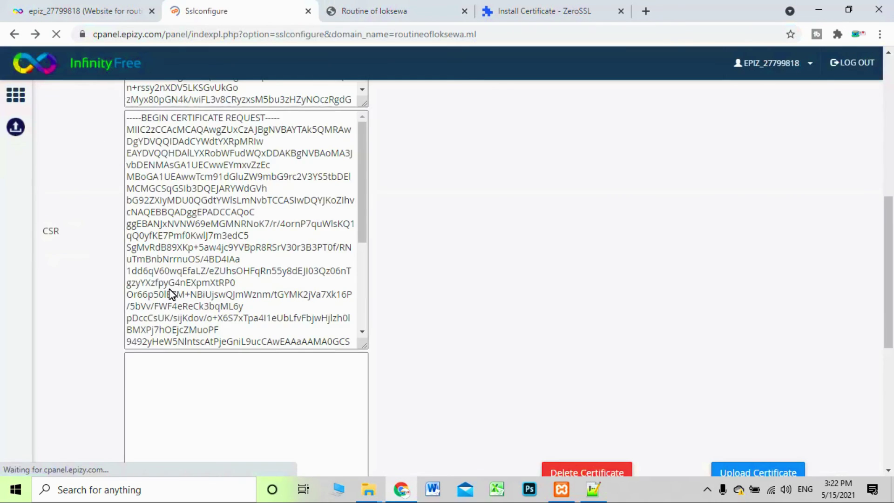
{"action": "left_click", "coordinate": [204, 393]}
{"action": "scroll", "coordinate": [203, 389], "scroll_direction": "down", "scroll_amount": 2}
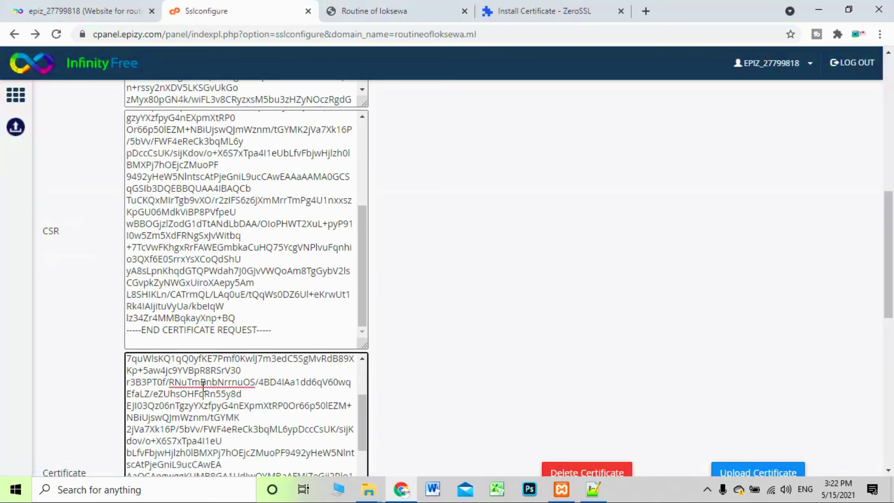
{"action": "key", "text": "ctrl+a"}
{"action": "key", "text": "ctrl+v"}
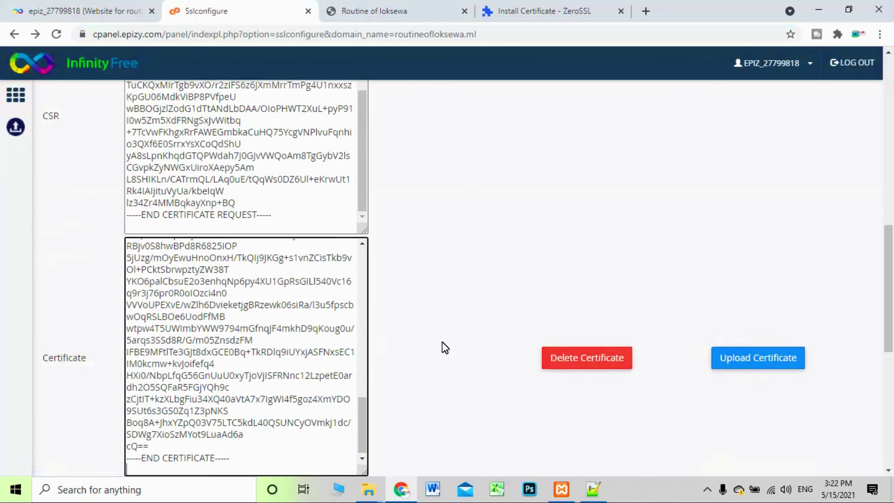
{"action": "scroll", "coordinate": [606, 326], "scroll_direction": "down", "scroll_amount": 2}
{"action": "left_click", "coordinate": [778, 305]}
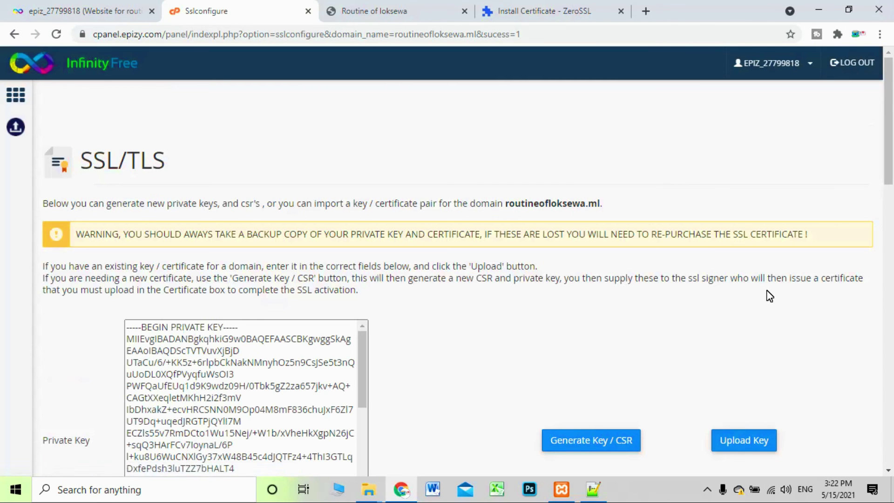
{"action": "scroll", "coordinate": [743, 279], "scroll_direction": "down", "scroll_amount": 15}
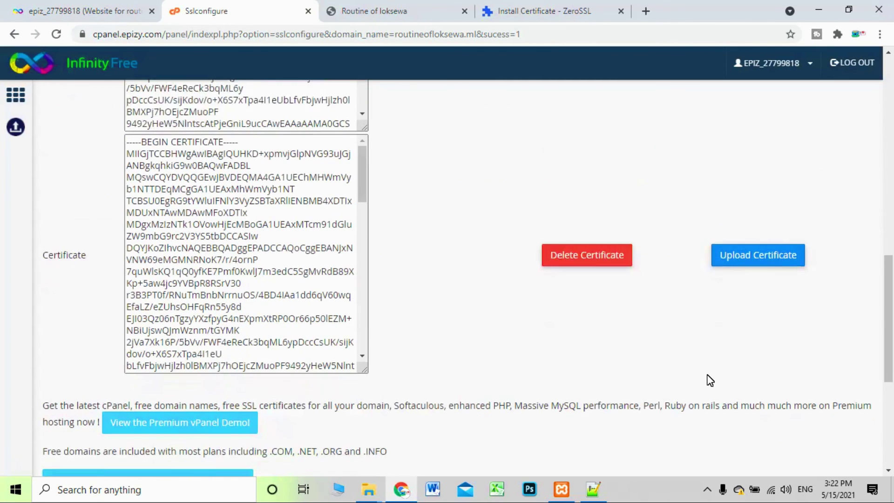
{"action": "scroll", "coordinate": [710, 380], "scroll_direction": "down", "scroll_amount": 1}
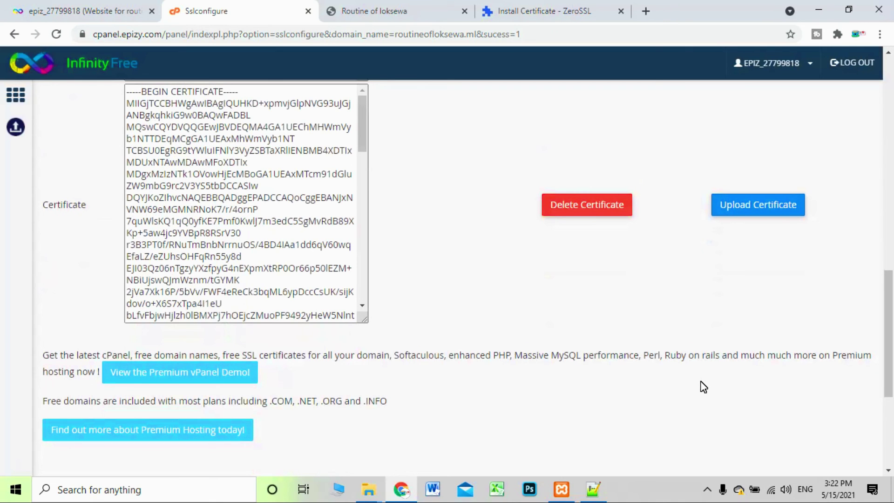
{"action": "left_click", "coordinate": [461, 11]}
{"action": "left_click", "coordinate": [517, 11]}
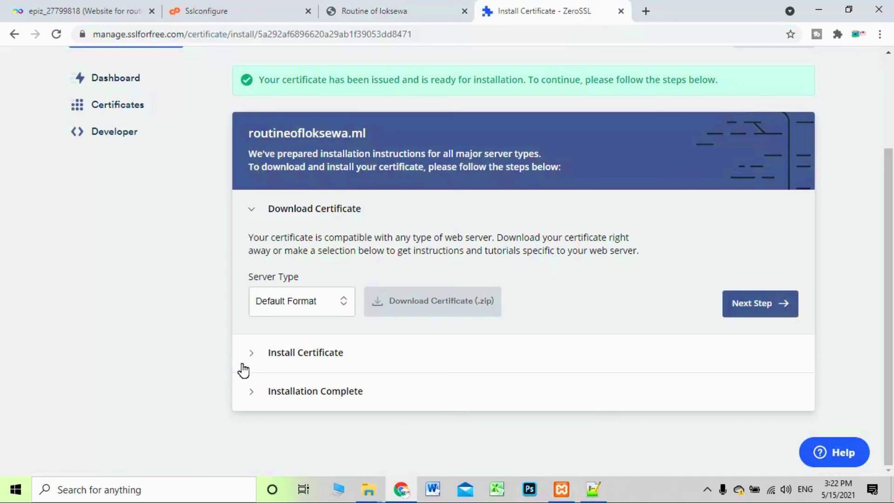
Run Check Installation under Install Certificate; routineofloksewa.ml's certificate is reported not installed yet
{"action": "left_click", "coordinate": [254, 352]}
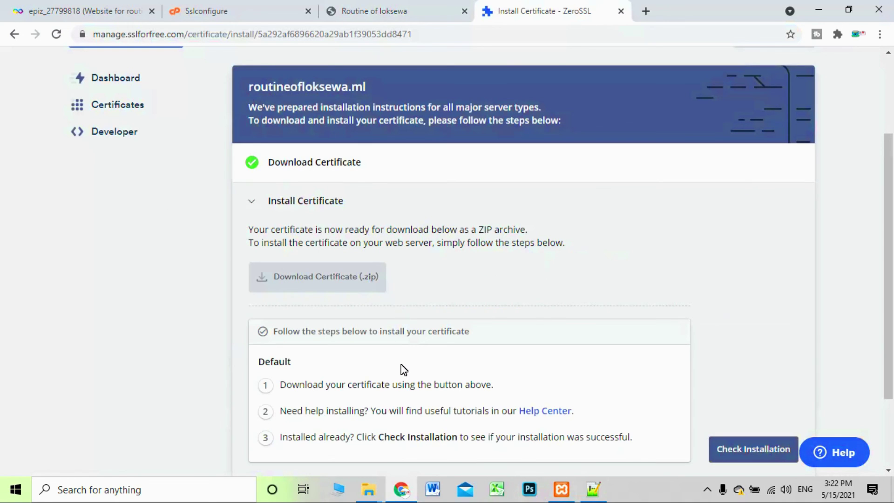
{"action": "scroll", "coordinate": [501, 369], "scroll_direction": "down", "scroll_amount": 2}
{"action": "left_click", "coordinate": [752, 353]}
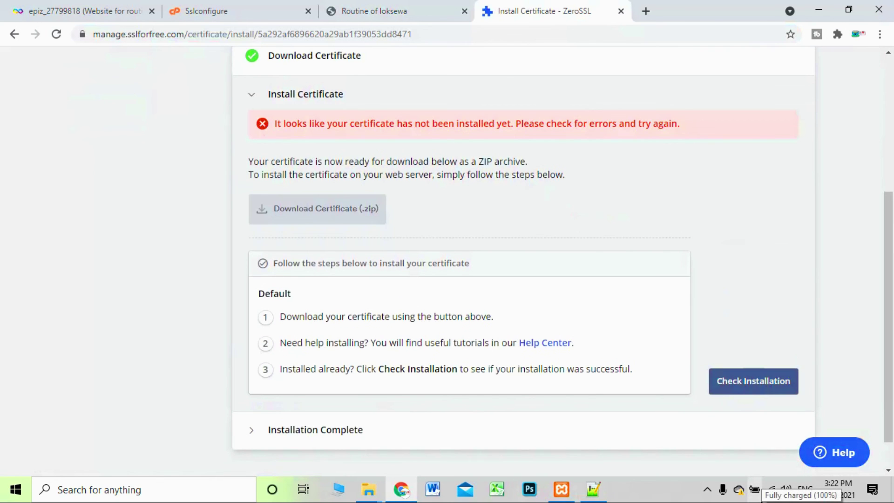
{"action": "left_click_drag", "start_coordinate": [681, 125], "coordinate": [255, 144]}
{"action": "left_click", "coordinate": [190, 215]}
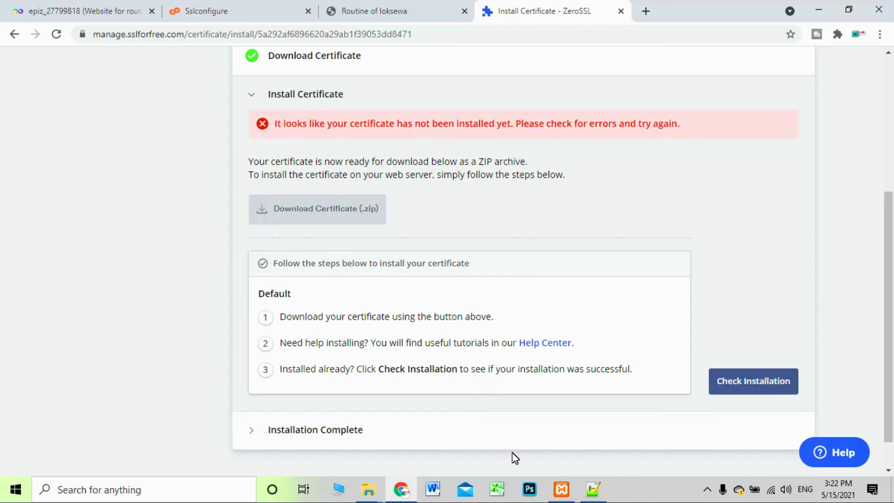
{"action": "scroll", "coordinate": [513, 448], "scroll_direction": "up", "scroll_amount": 5}
{"action": "scroll", "coordinate": [512, 448], "scroll_direction": "down", "scroll_amount": 5}
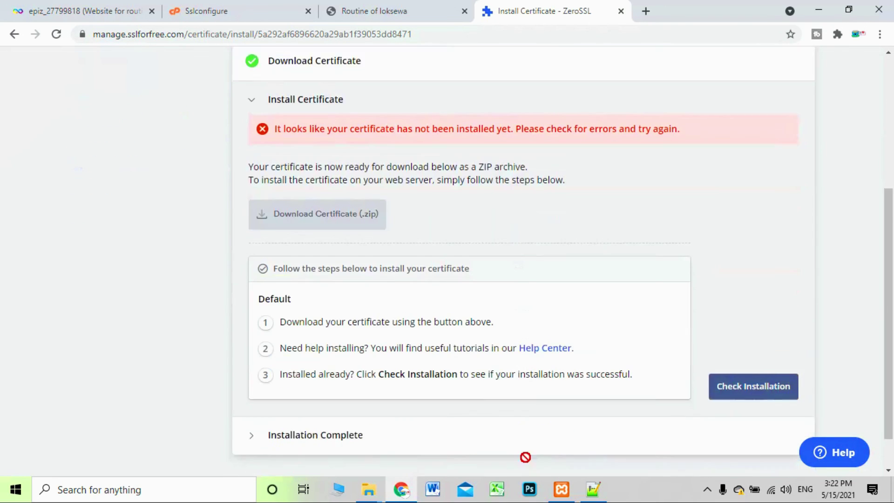